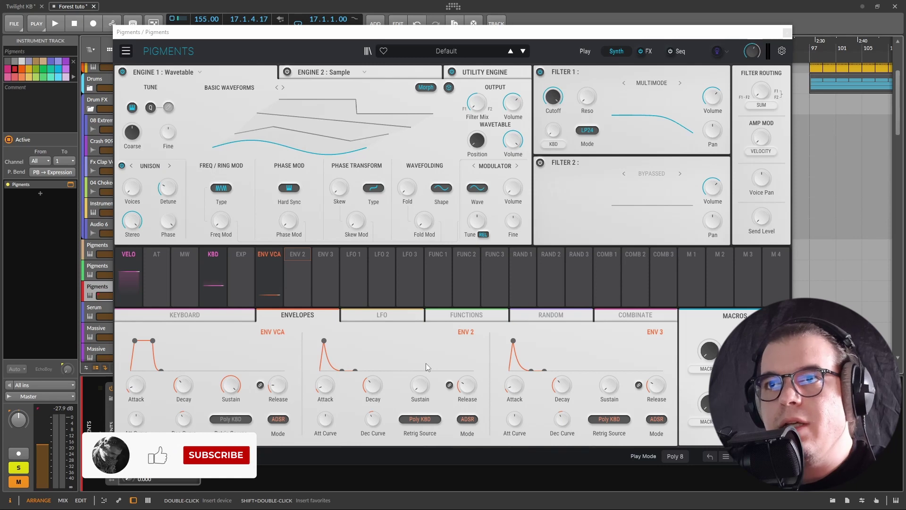
Step: Set Engine 1's FREQ/RING MOD type to Ring Mod and confirm the selection
mouse_move(655, 396)
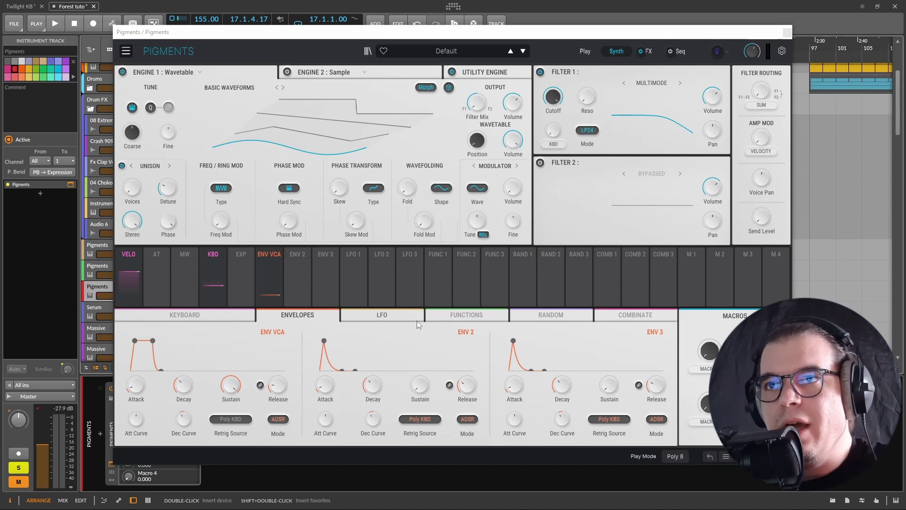
click(221, 191)
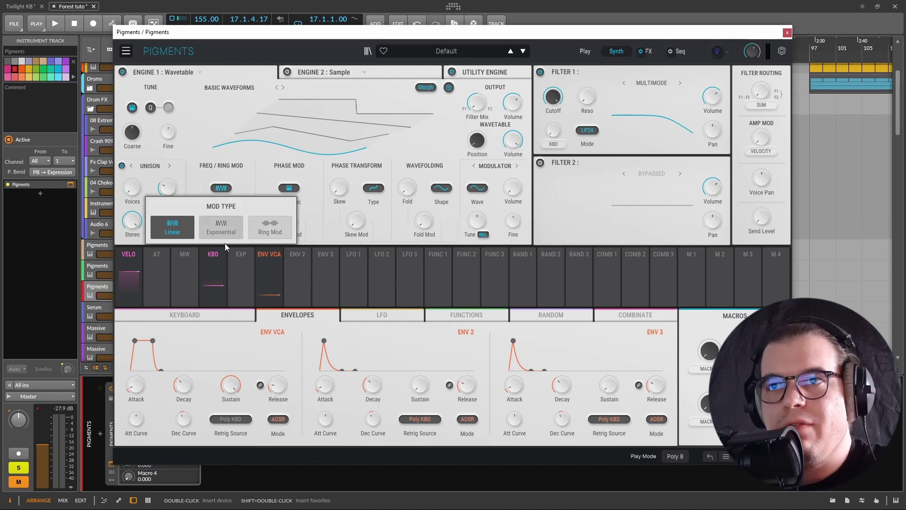
click(271, 228)
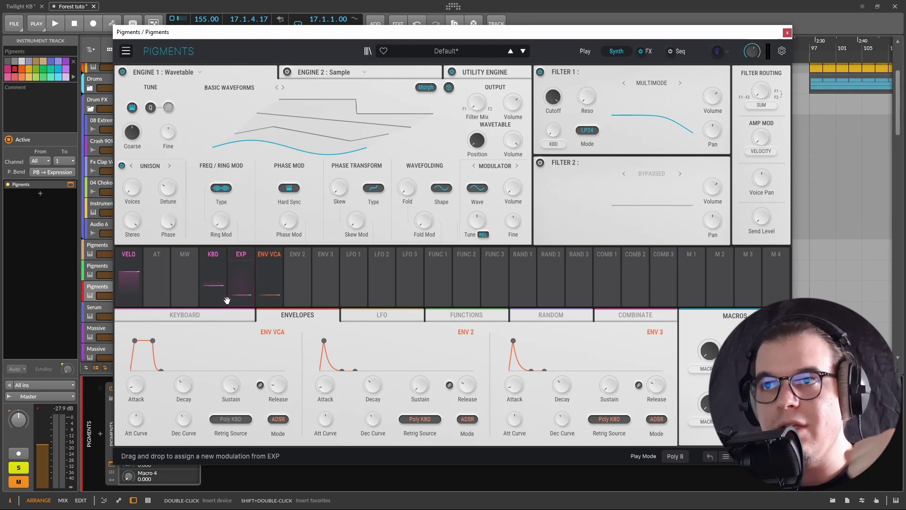
click(220, 188)
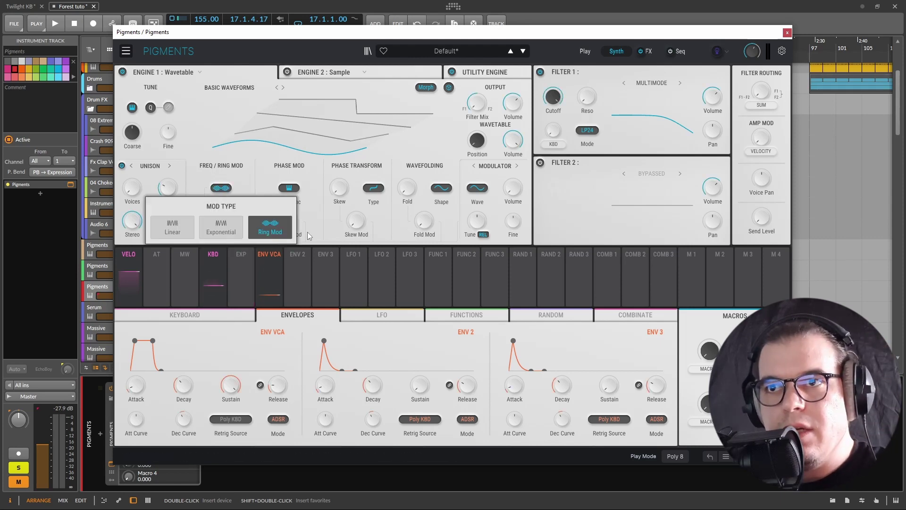
click(254, 190)
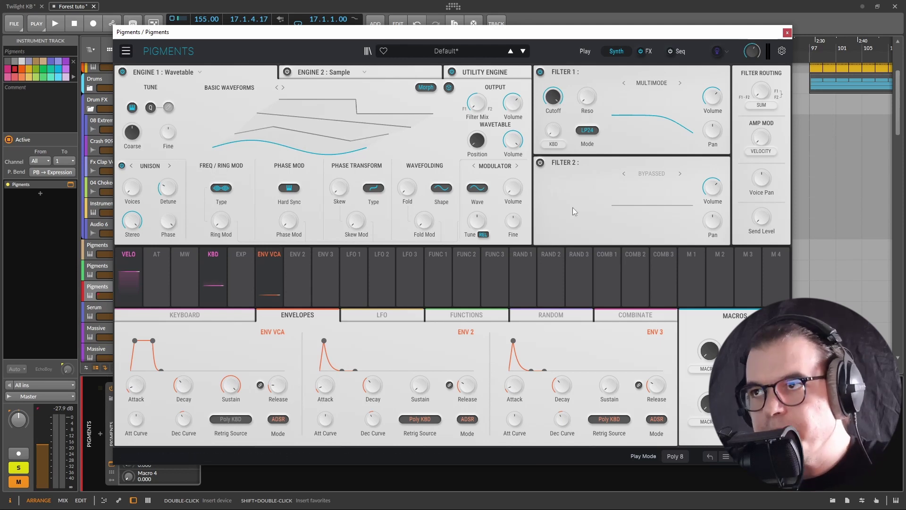
Step: Switch Filter 1 from Multimode to MS-20 and drop its cutoff to about 368 Hz
click(654, 84)
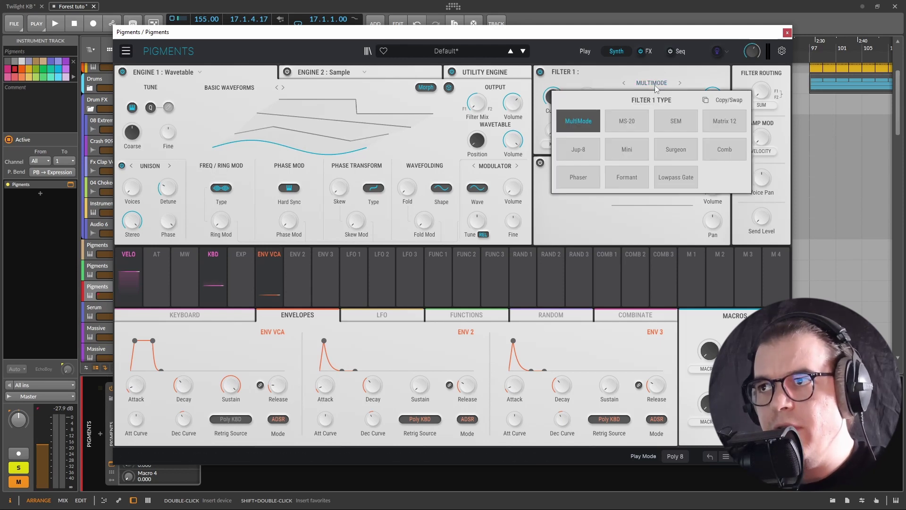
click(634, 125)
drag(553, 97, 558, 101)
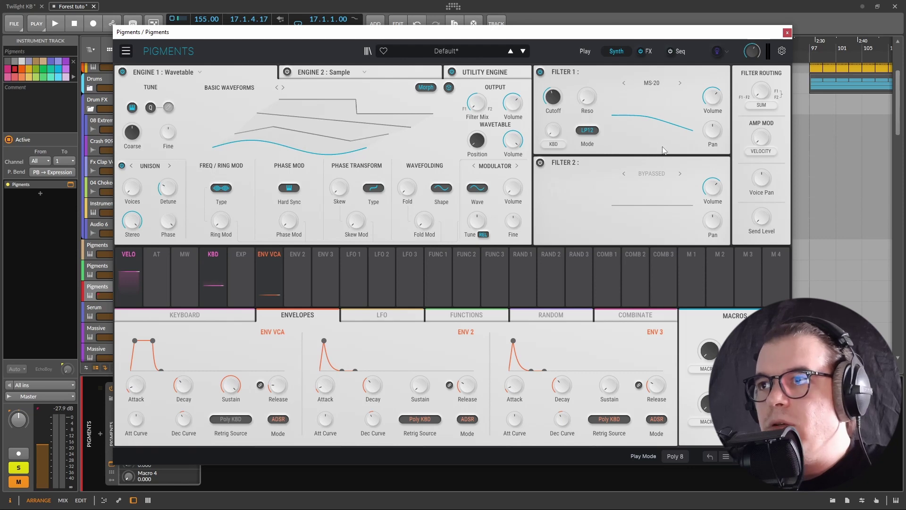
Step: Load Super Unison, Shimmer and PS Delay into the three FX A slots
click(648, 51)
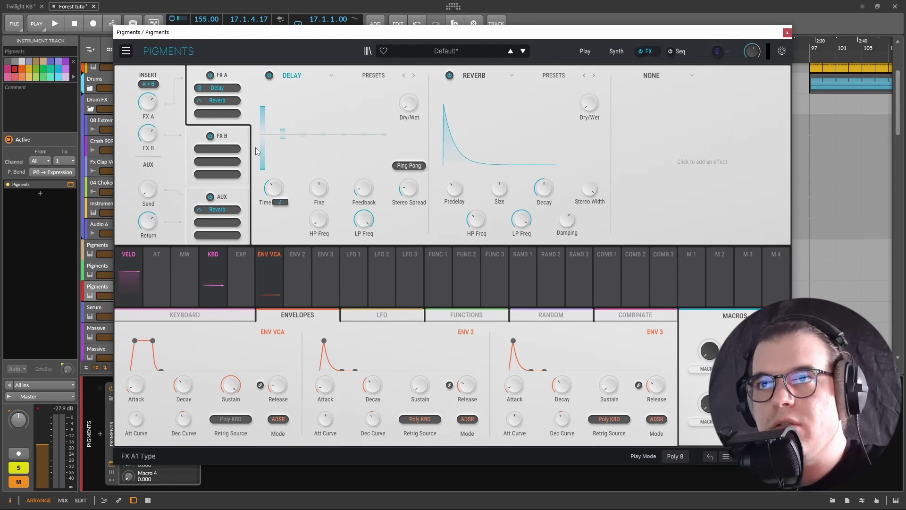
click(321, 72)
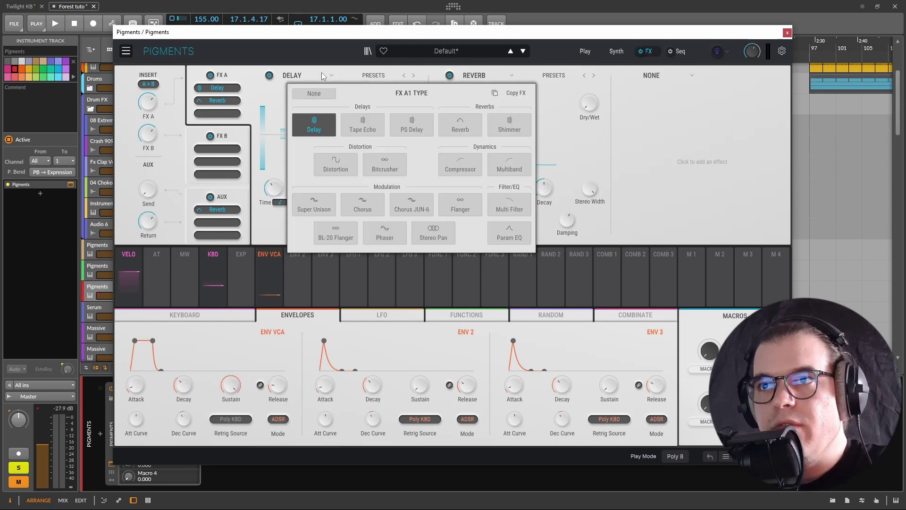
click(321, 204)
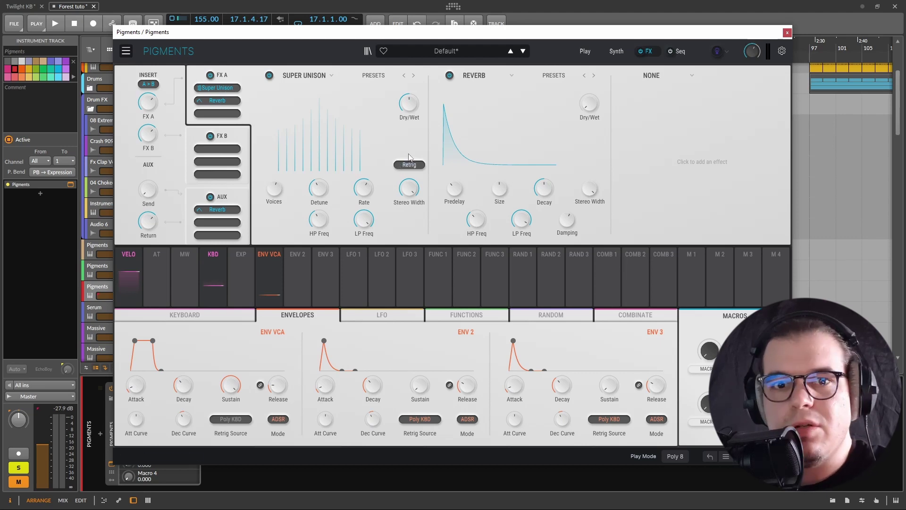
click(497, 76)
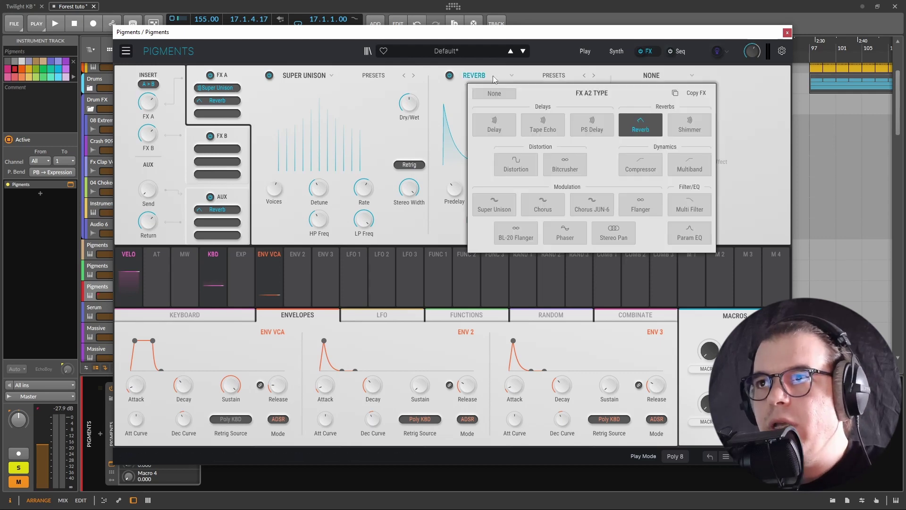
click(680, 130)
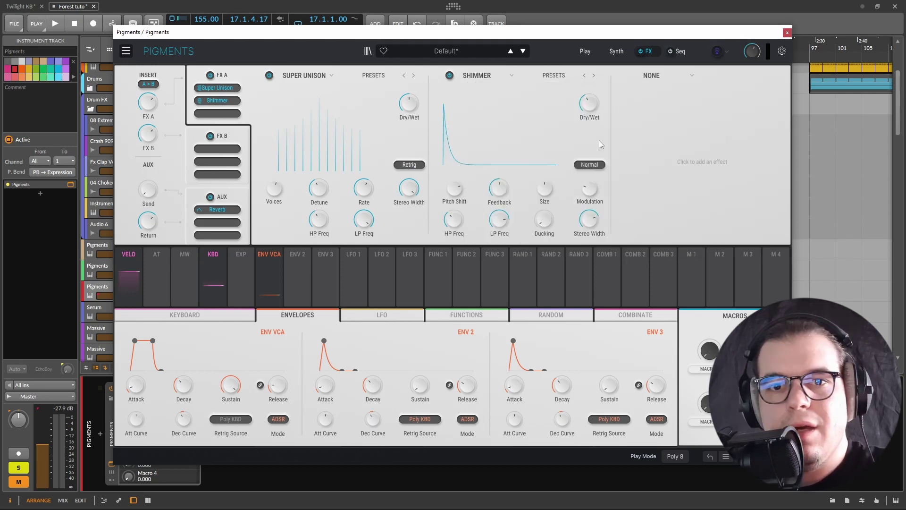
click(652, 75)
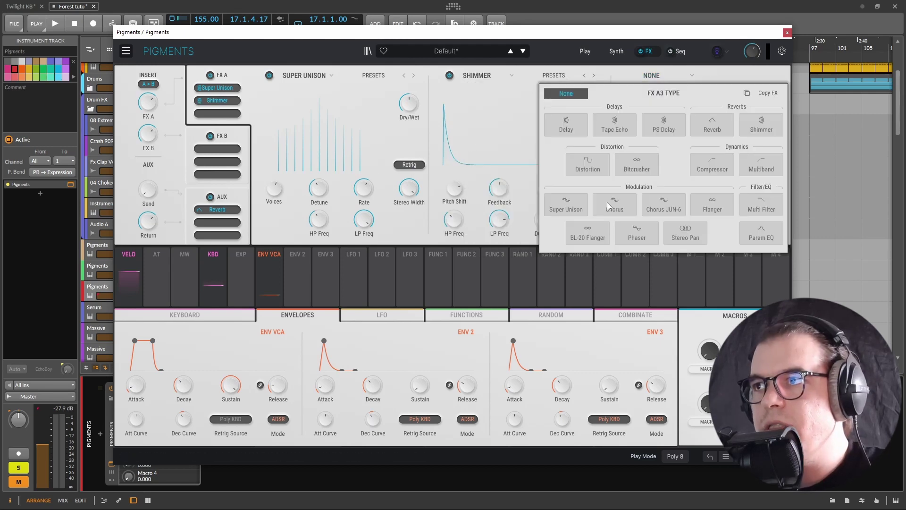
click(672, 126)
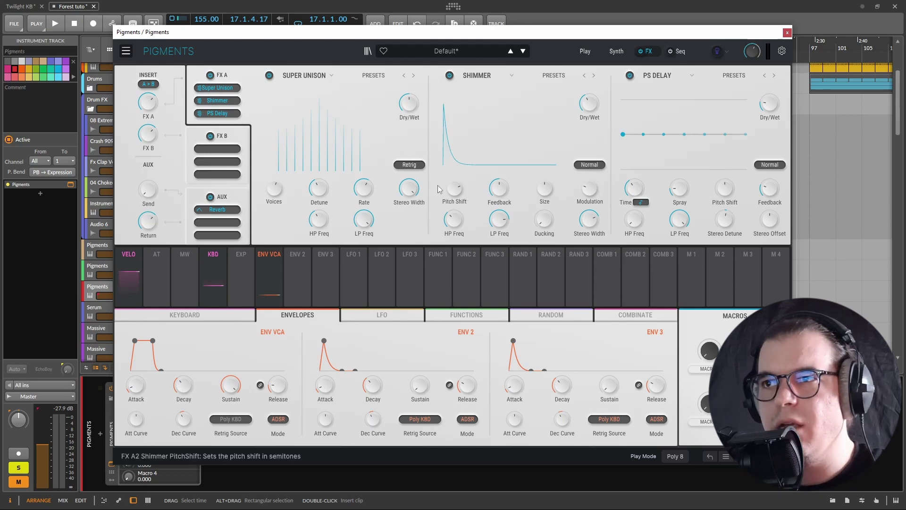
Step: Lower Shimmer's pitch shift to about 14 semitones and bypass PS Delay
click(456, 197)
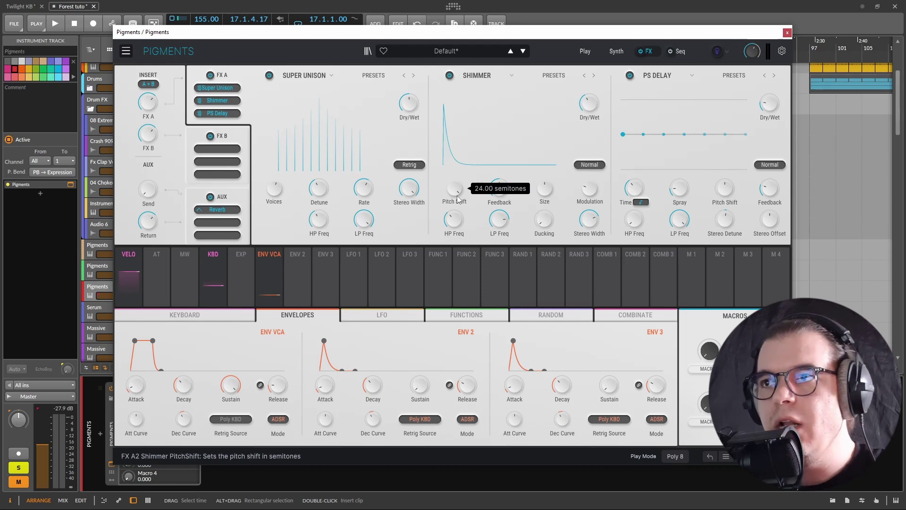
drag(457, 195, 457, 228)
click(629, 76)
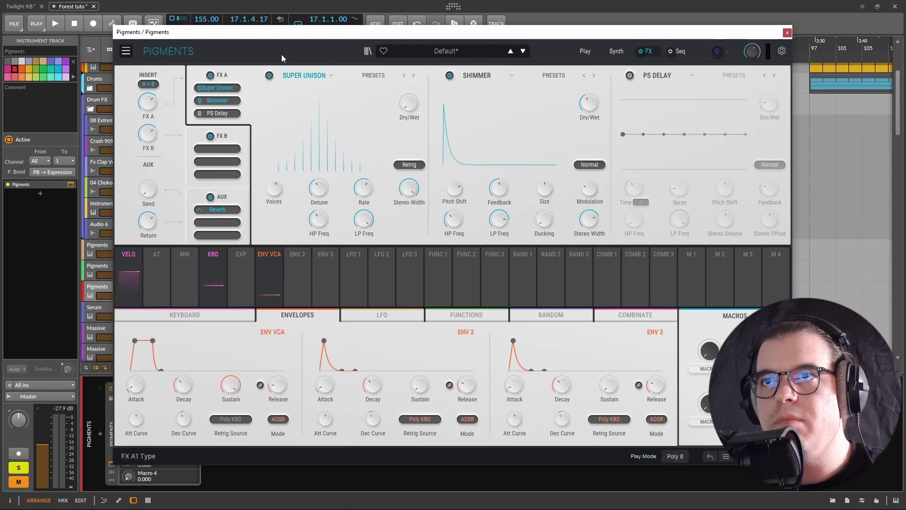
Step: Set Super Unison Dry/Wet to about 36% and Shimmer Dry/Wet to about 48%
drag(596, 106, 596, 141)
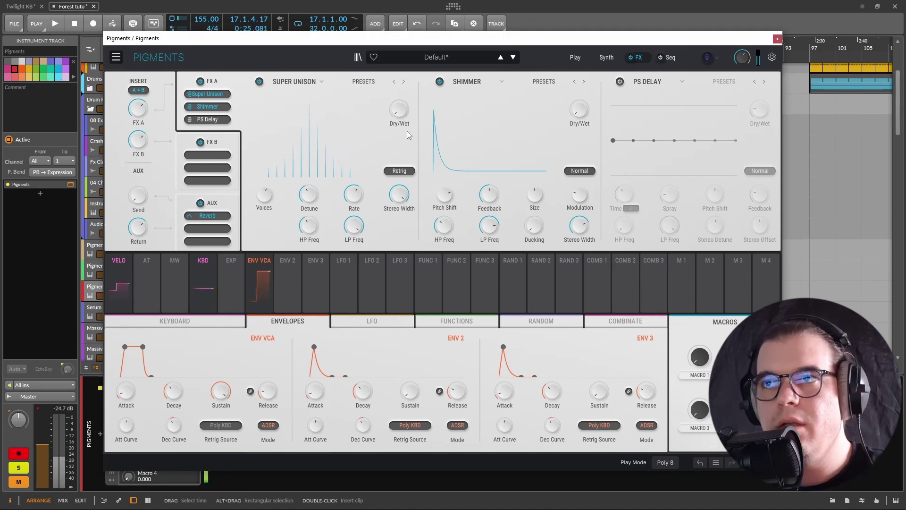
mouse_move(396, 114)
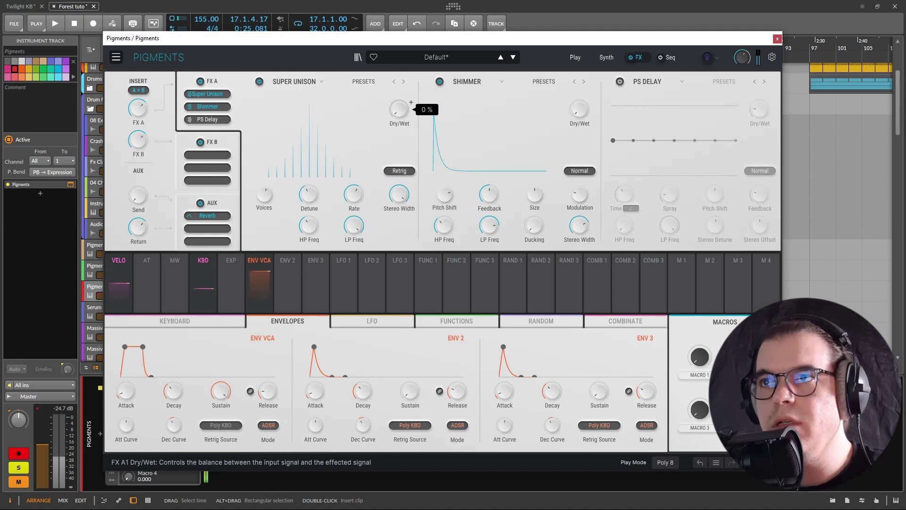
drag(399, 110, 399, 100)
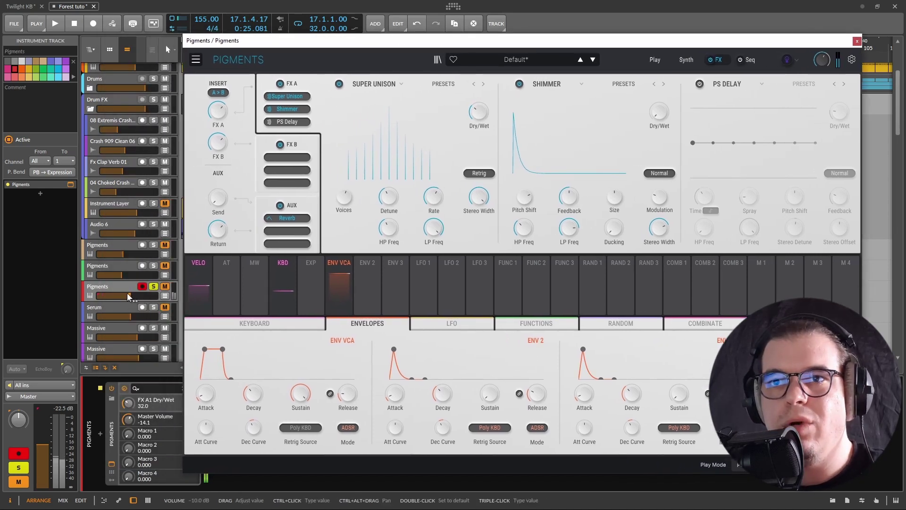
drag(428, 47, 394, 50)
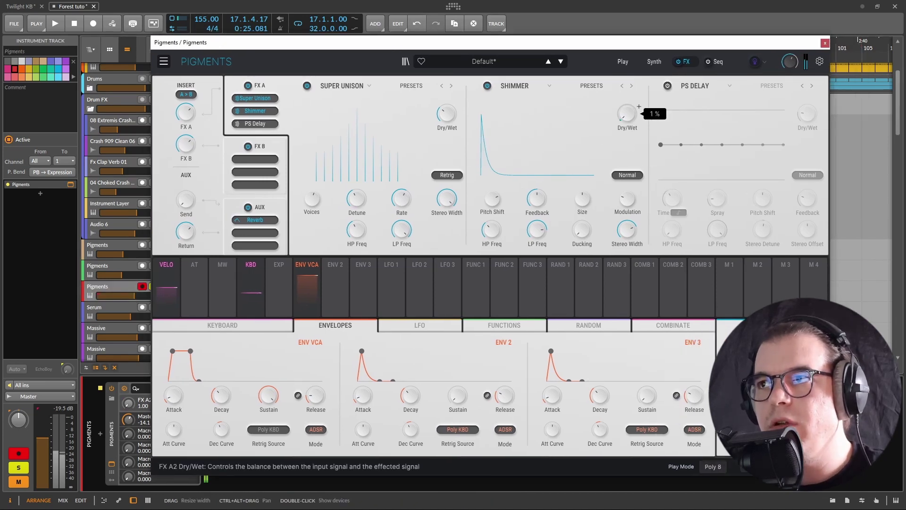
mouse_move(492, 199)
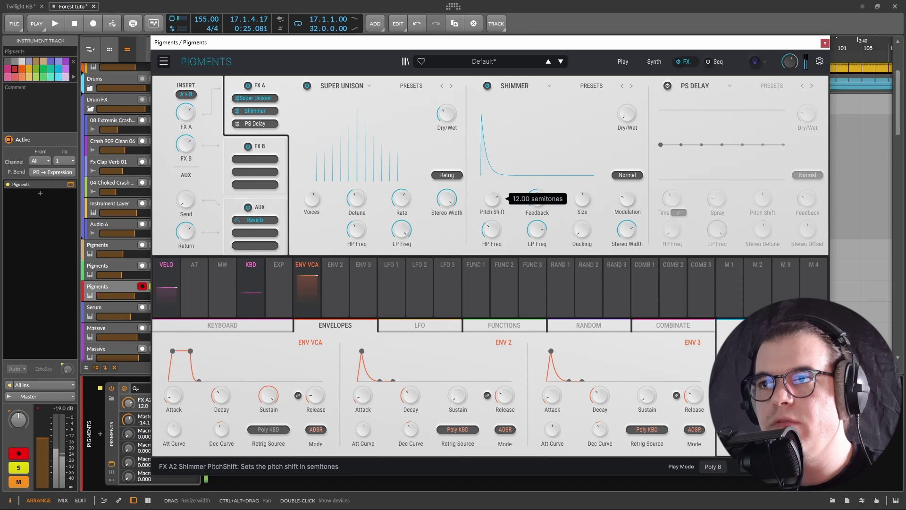
mouse_move(638, 108)
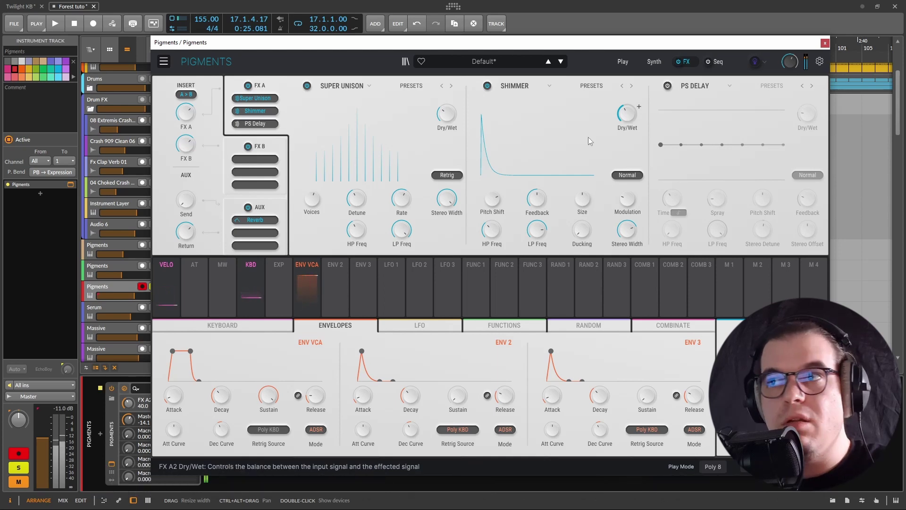
drag(618, 118, 639, 106)
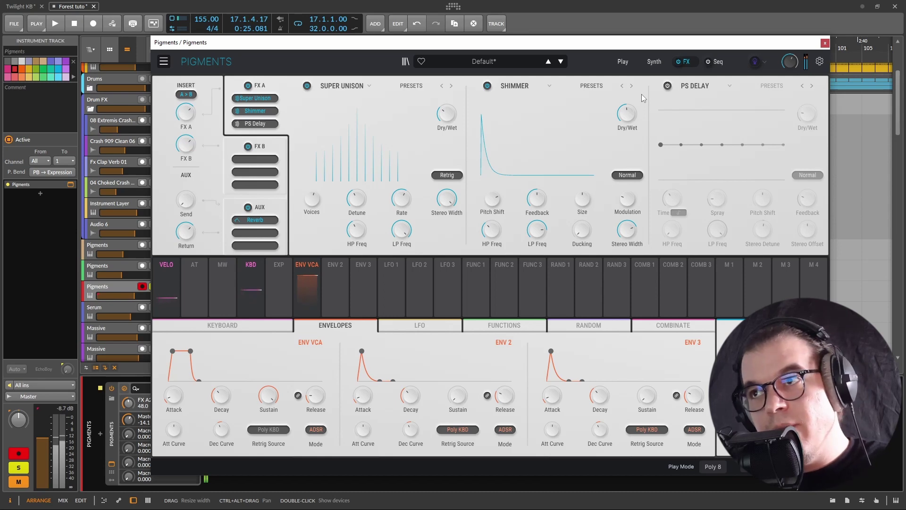
mouse_move(532, 204)
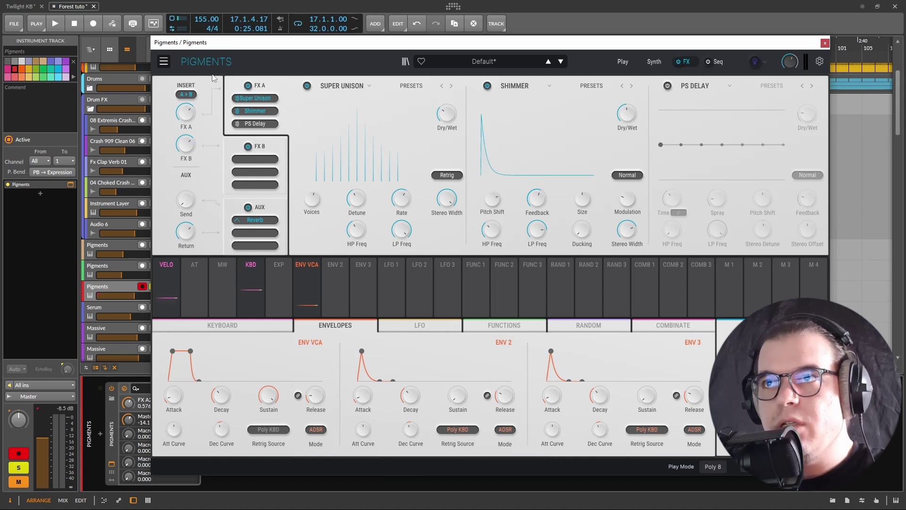
Step: Create a New Preset from the main menu and return to the Synth page
click(164, 62)
click(187, 73)
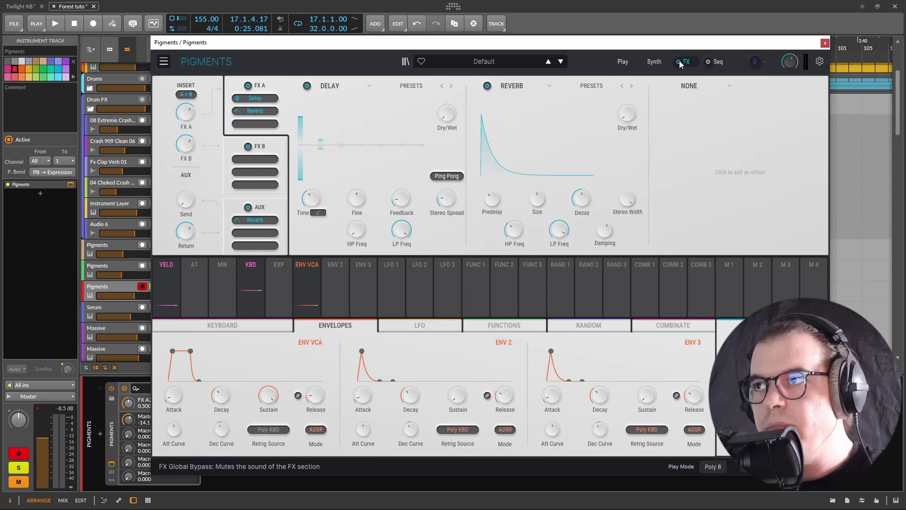
click(654, 61)
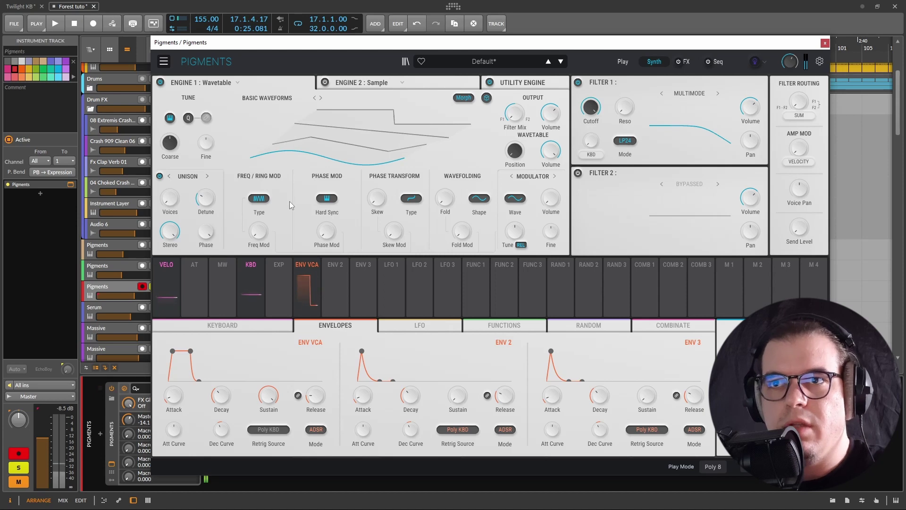
Step: Turn off Engine 1's unison and set its modulator source to Engine 2
click(159, 176)
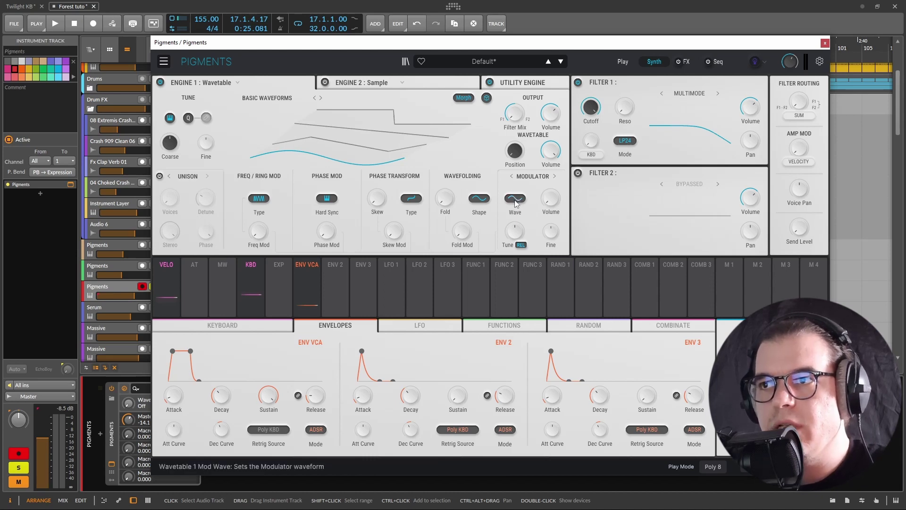
click(533, 176)
click(589, 214)
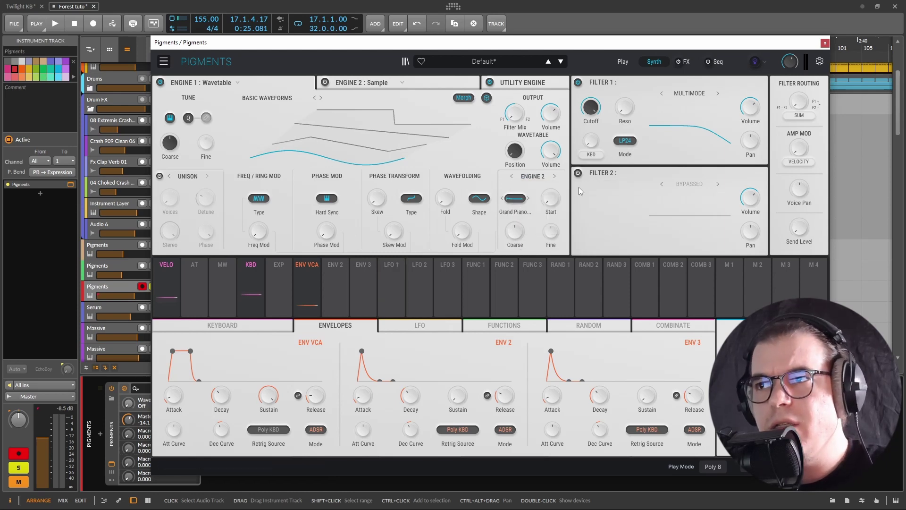
mouse_move(510, 232)
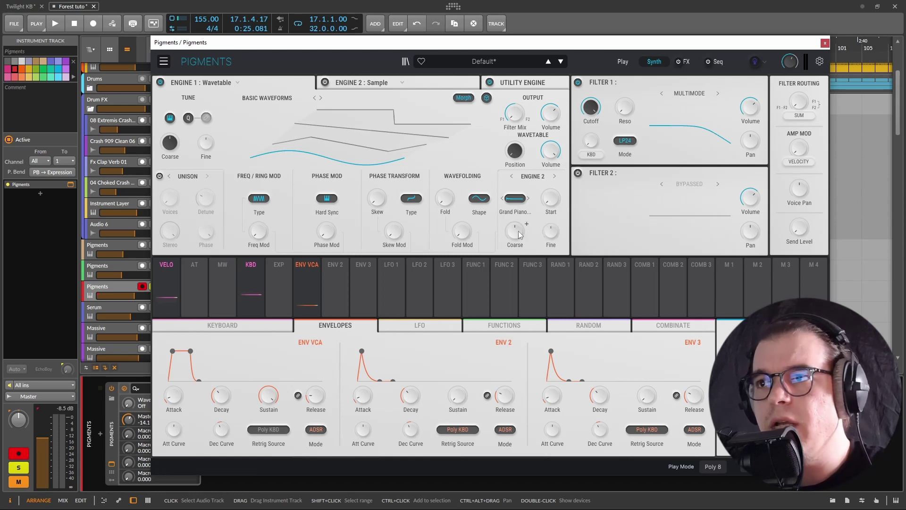
Step: Change Engine 2's type from Sample to Wavetable
click(348, 85)
click(376, 83)
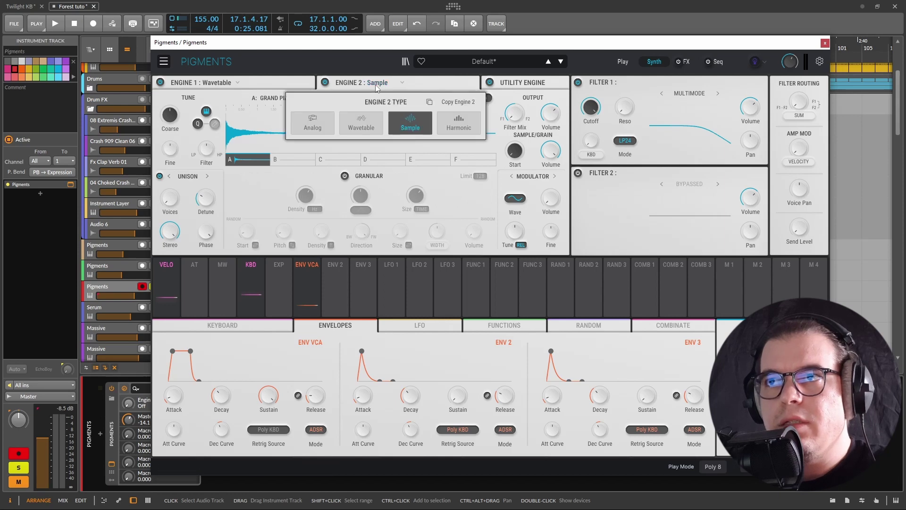
click(351, 119)
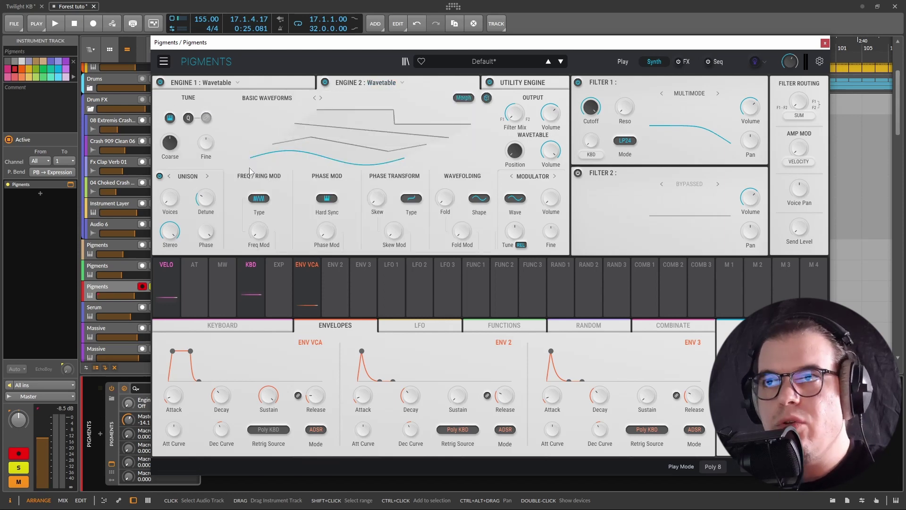
Step: Use Engine 2 as the crossmod source and raise its coarse pitch to 47 semitones
click(511, 177)
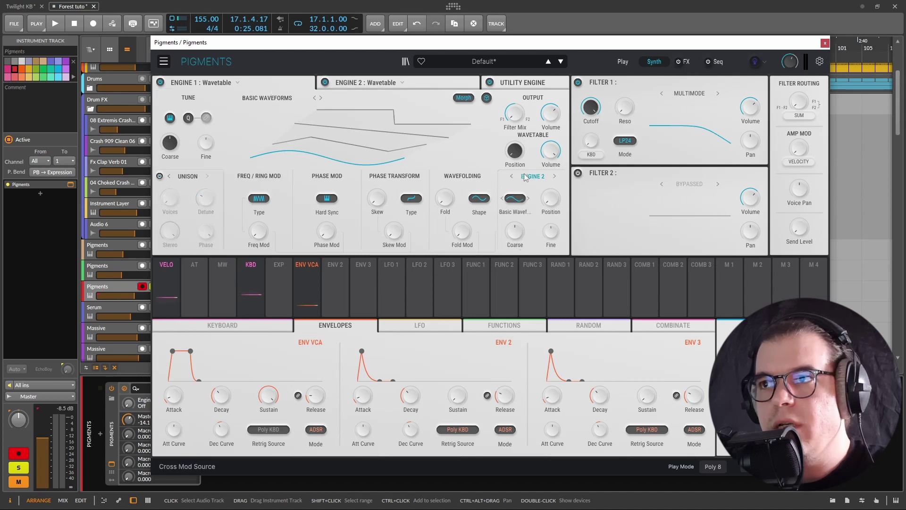
click(529, 176)
click(538, 220)
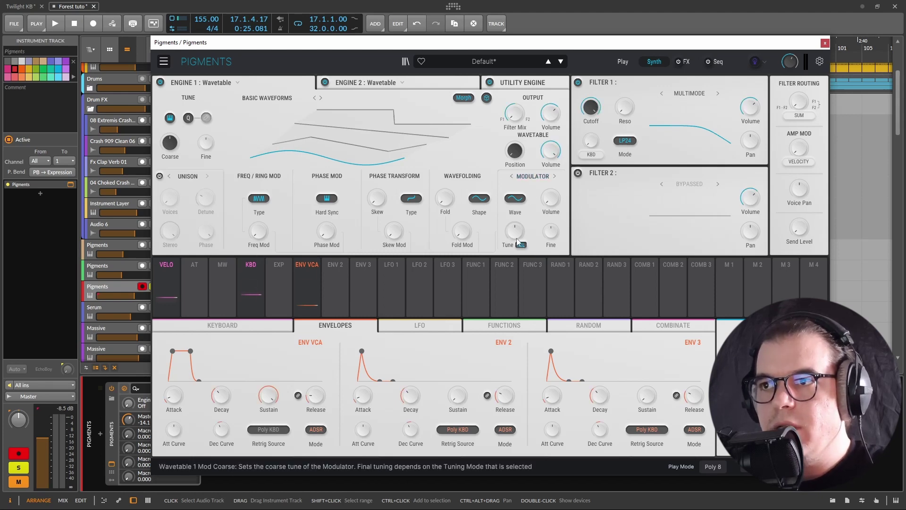
drag(517, 238, 517, 217)
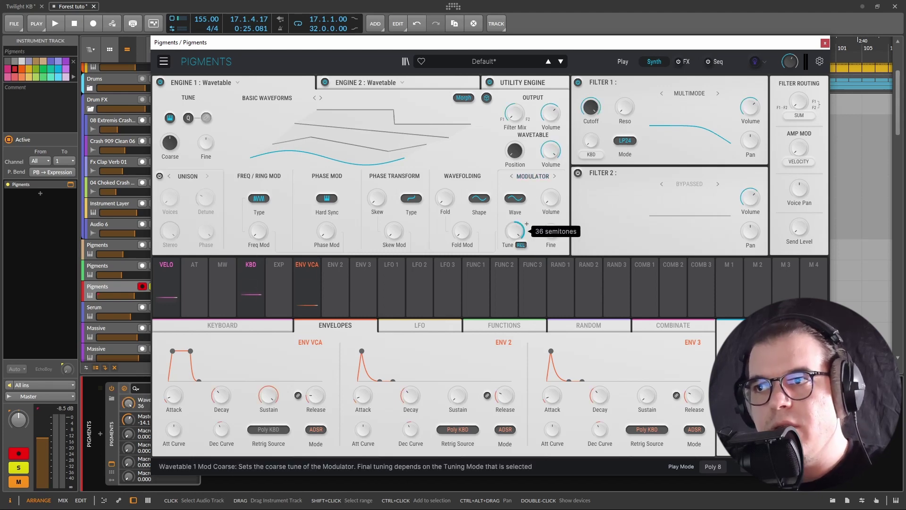
click(554, 176)
mouse_move(526, 223)
mouse_down()
mouse_move(527, 203)
mouse_move(526, 236)
mouse_up()
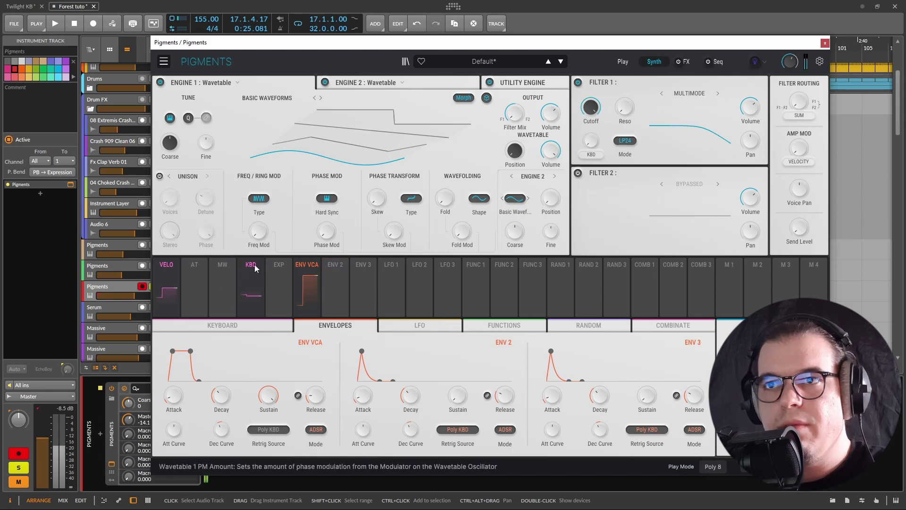
Step: Set Engine 1's frequency-mod type to Ring Mod with the amount fully up
click(249, 203)
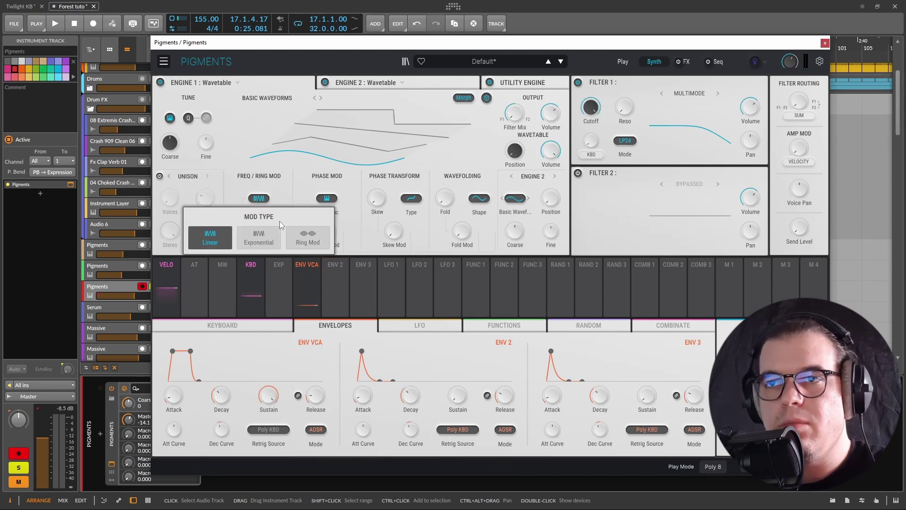
click(305, 243)
click(258, 231)
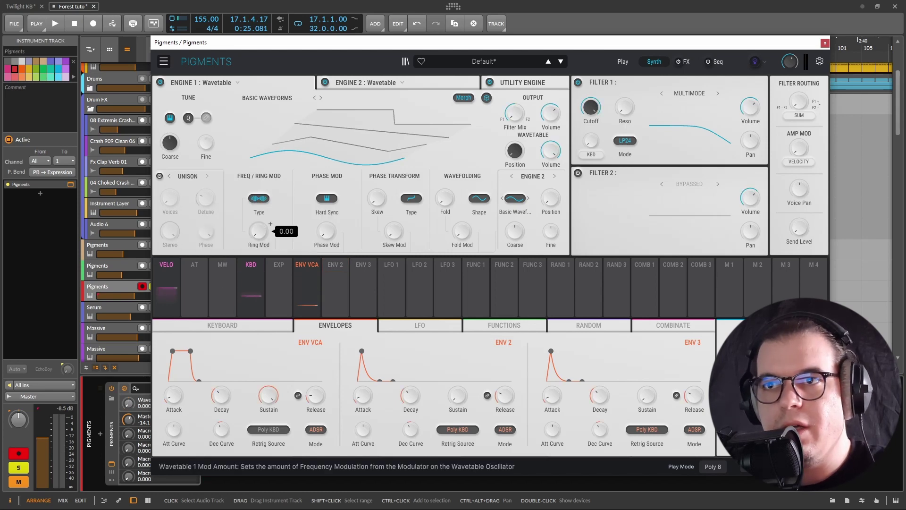
drag(257, 234, 257, 212)
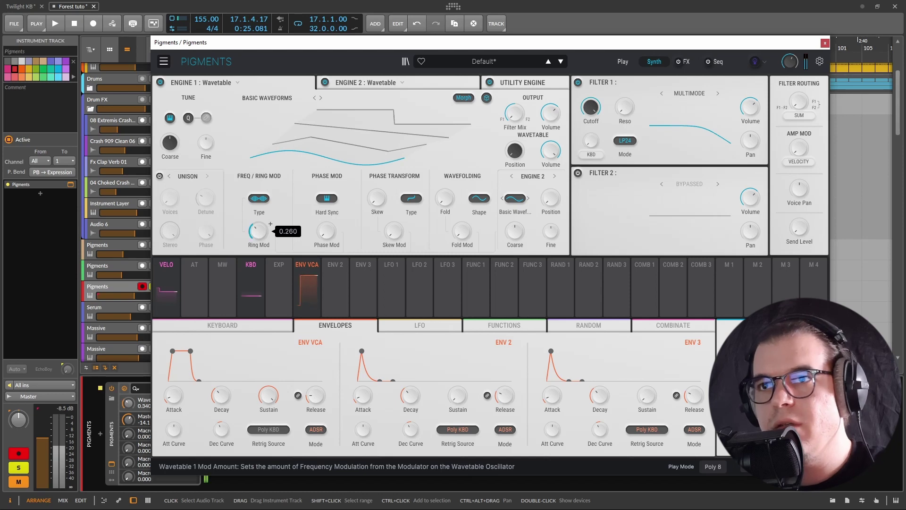
click(287, 279)
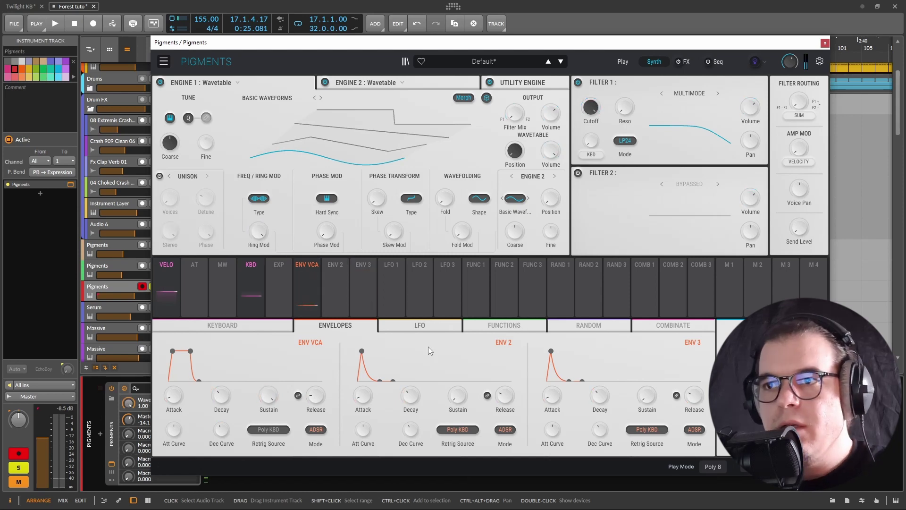
Step: Give LFO 1 a stepped, square-like sample-and-hold waveform
click(431, 330)
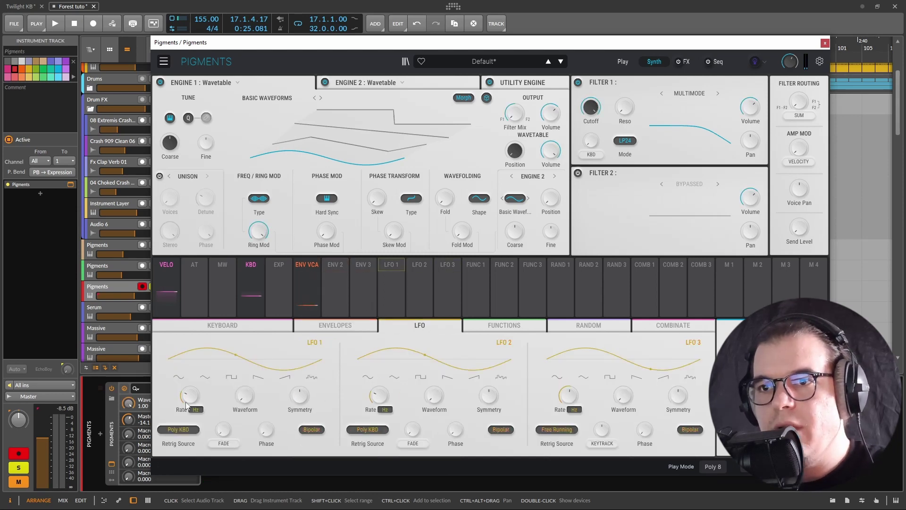
click(313, 376)
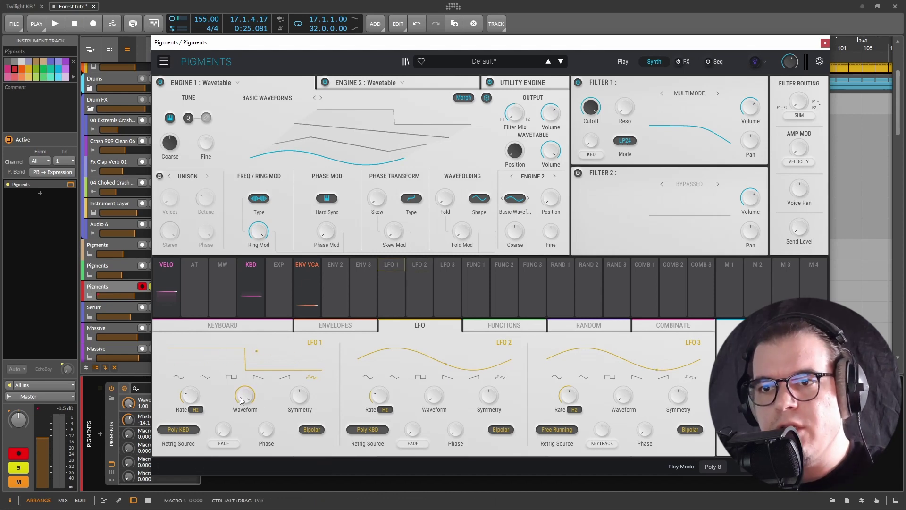
drag(246, 395, 203, 382)
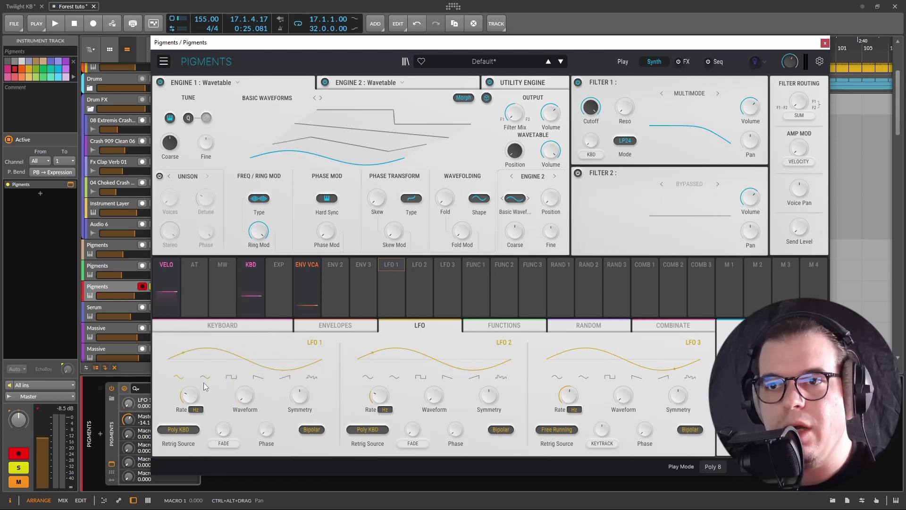
click(314, 377)
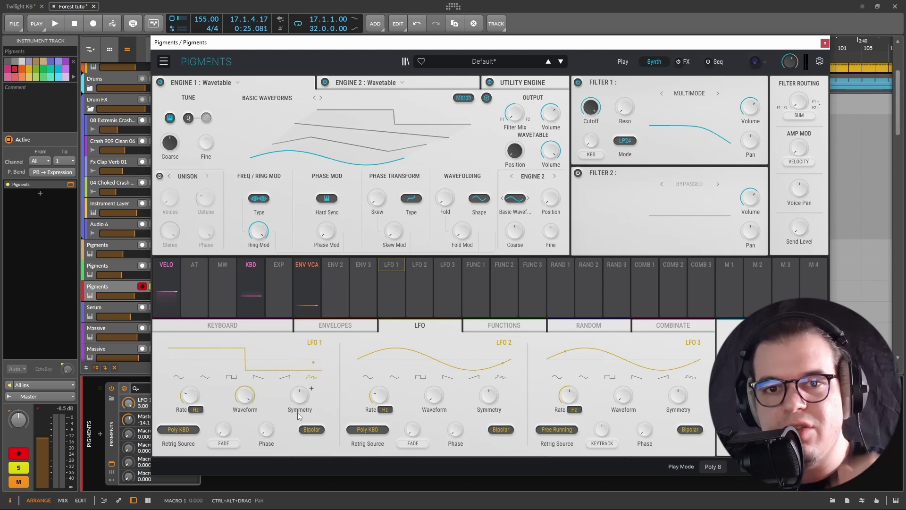
Step: Sync LFO 1's rate to Straight note divisions at 1/4
click(196, 409)
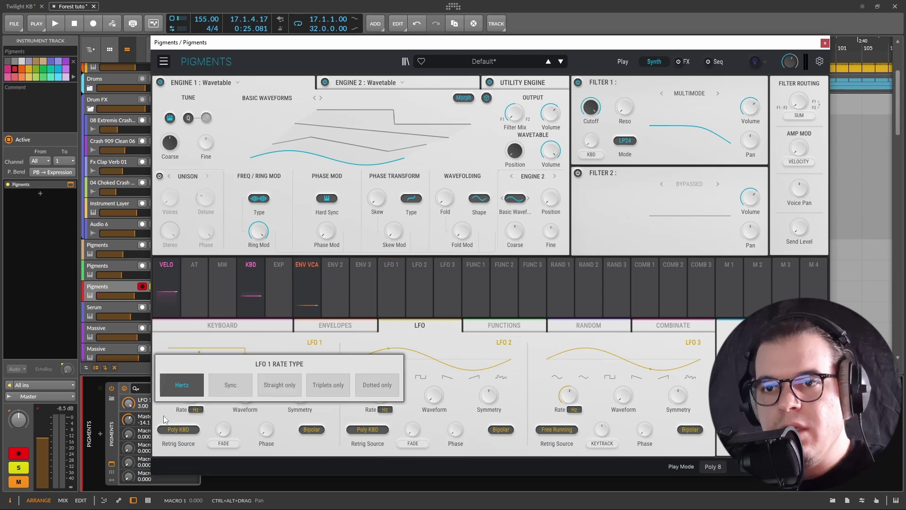
click(297, 388)
drag(187, 403, 202, 388)
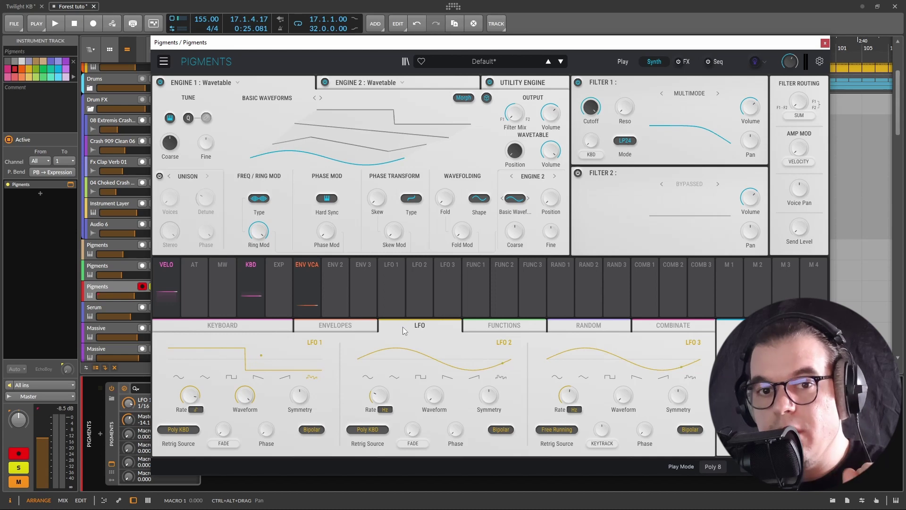
Step: Route LFO 1 to Engine 2's Coarse pitch with an amount of 0.45
mouse_move(392, 265)
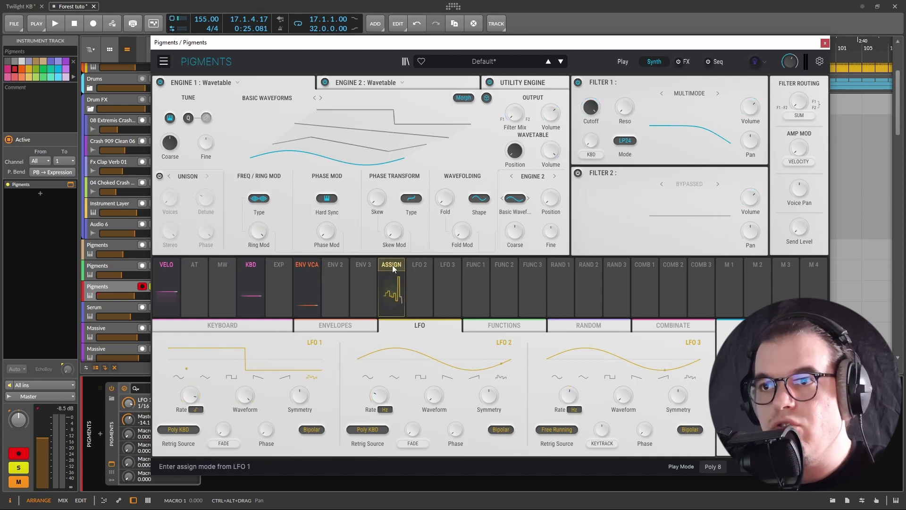
drag(391, 273, 518, 235)
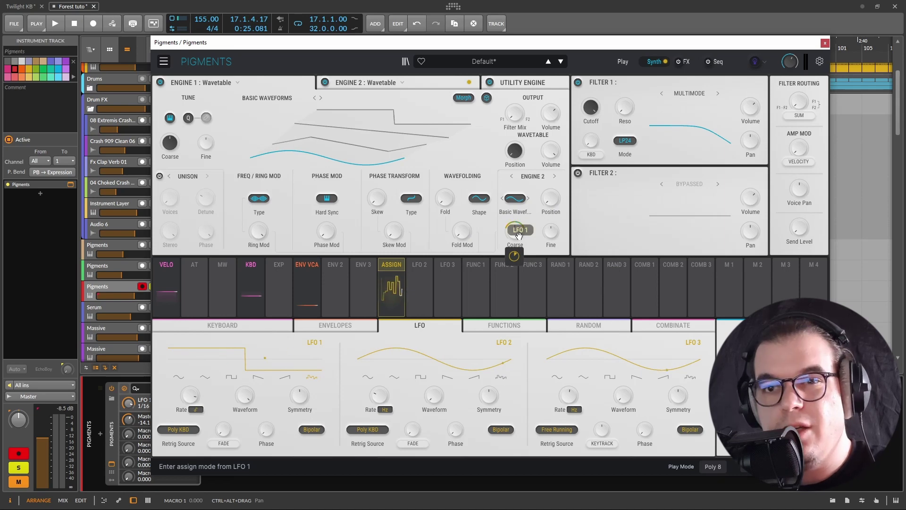
click(514, 262)
drag(513, 263, 515, 260)
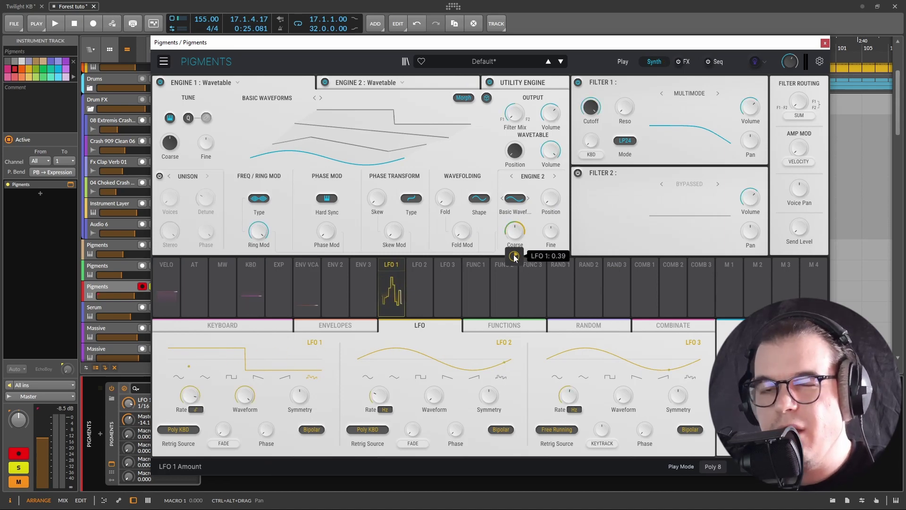
drag(515, 257, 515, 254)
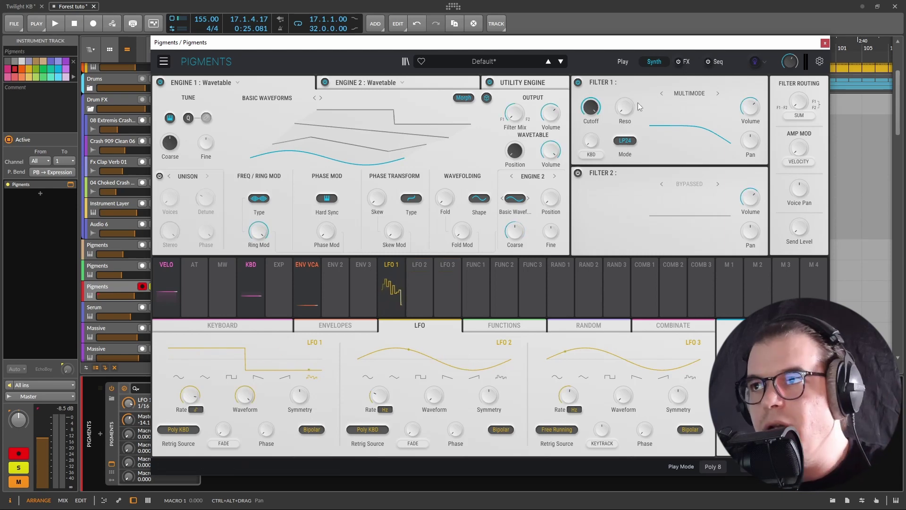
Step: Lower Filter 1 cutoff and clear its FUNC 3, RAND 2, RAND 3 and COMB 1 modulations
drag(595, 110, 595, 115)
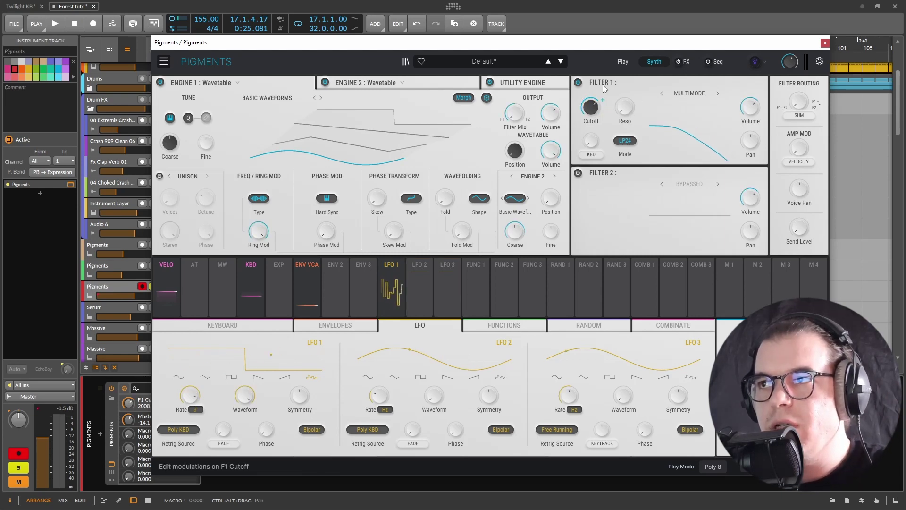
click(590, 107)
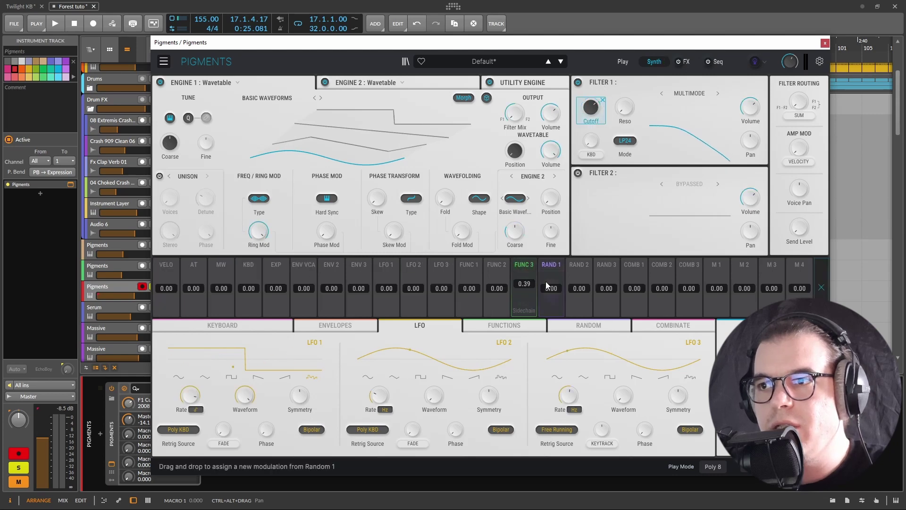
drag(579, 287, 634, 279)
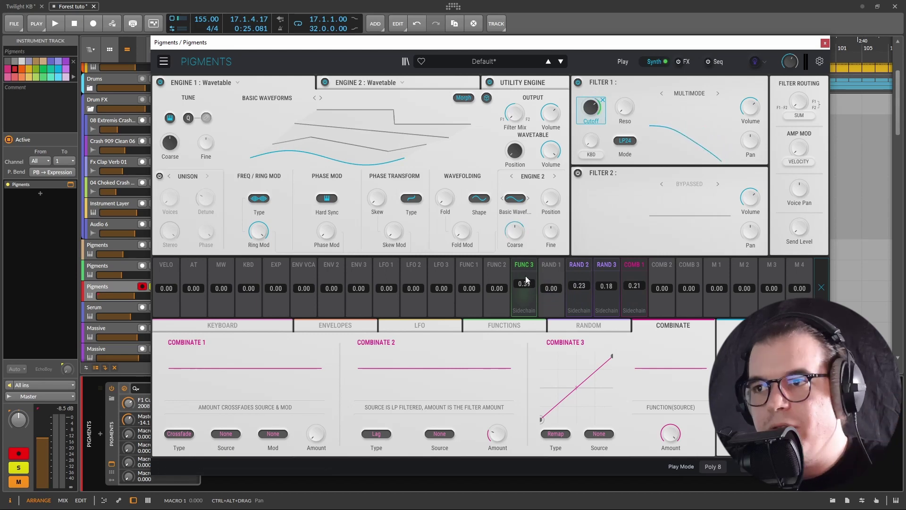
double_click(524, 285)
double_click(585, 288)
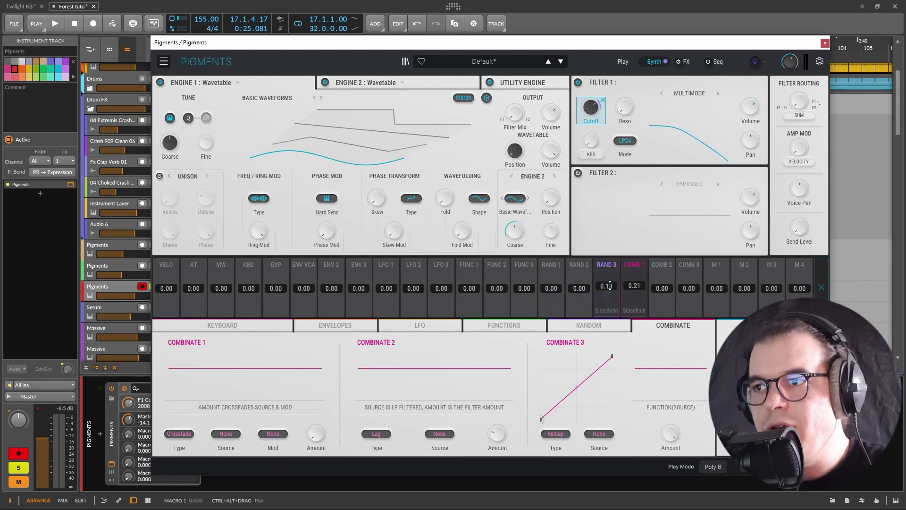
double_click(607, 286)
double_click(634, 286)
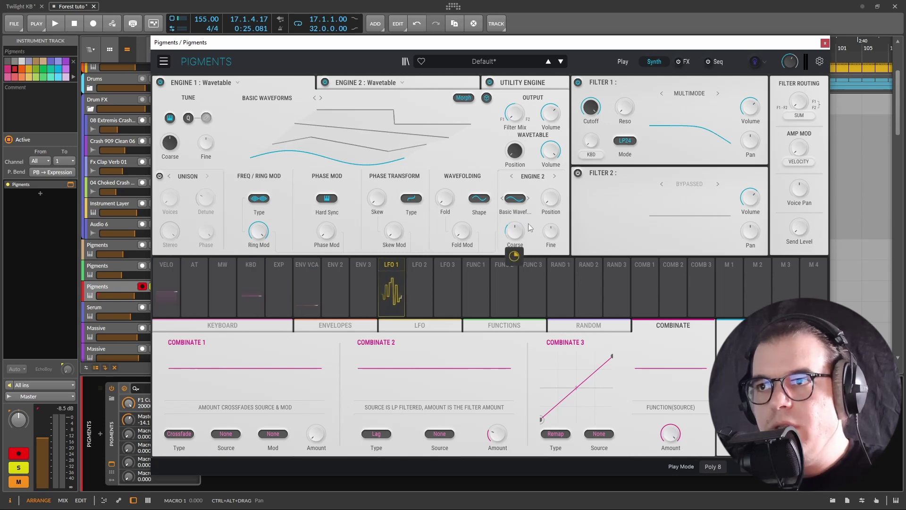
Step: Slow LFO 1's synced rate to 1/8
click(398, 265)
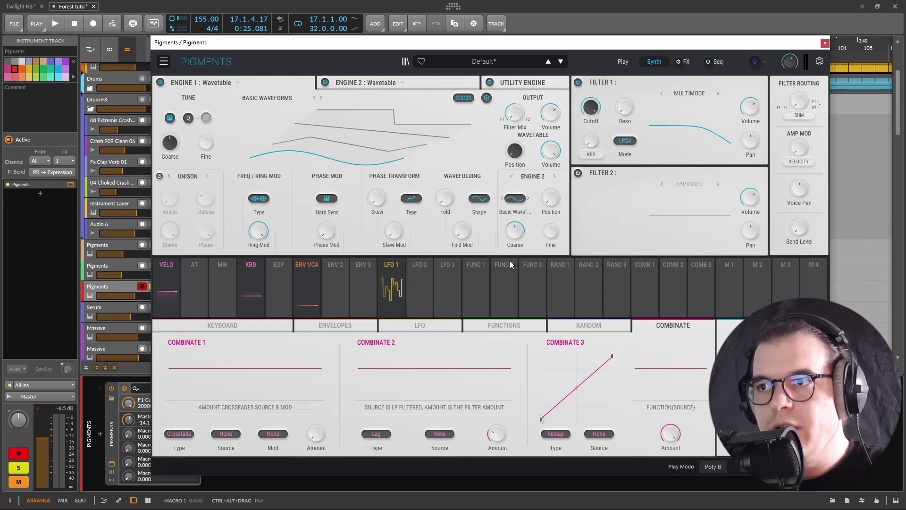
click(413, 326)
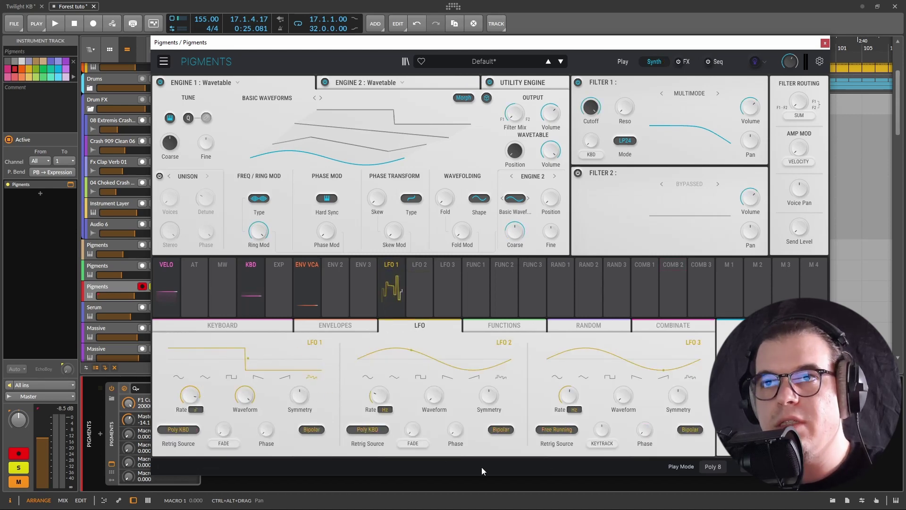
mouse_move(492, 403)
click(191, 402)
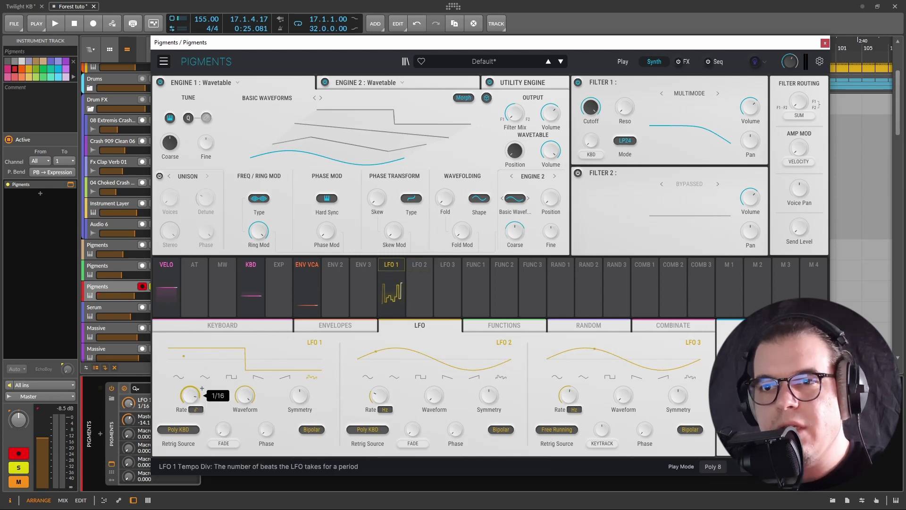
drag(191, 401, 191, 407)
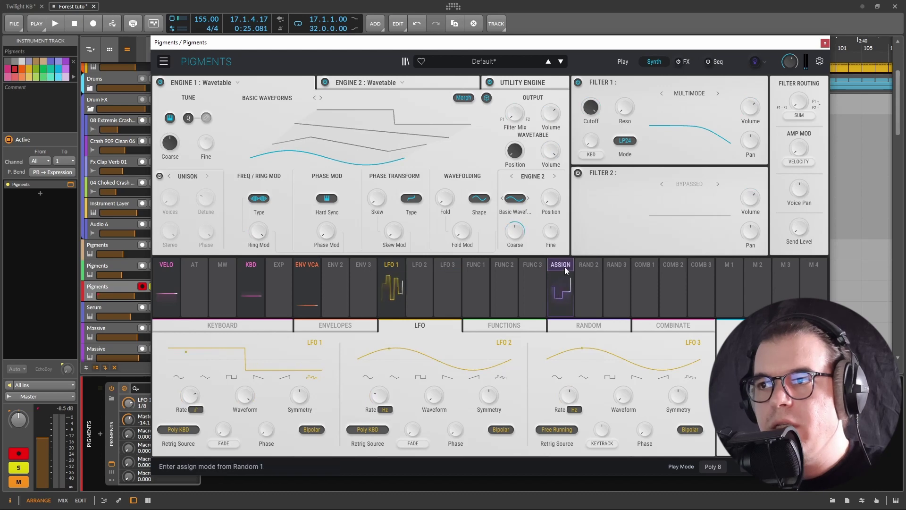
Step: Route Random 1 to Engine 2's Coarse pitch at an amount of 0.25
drag(561, 267, 180, 148)
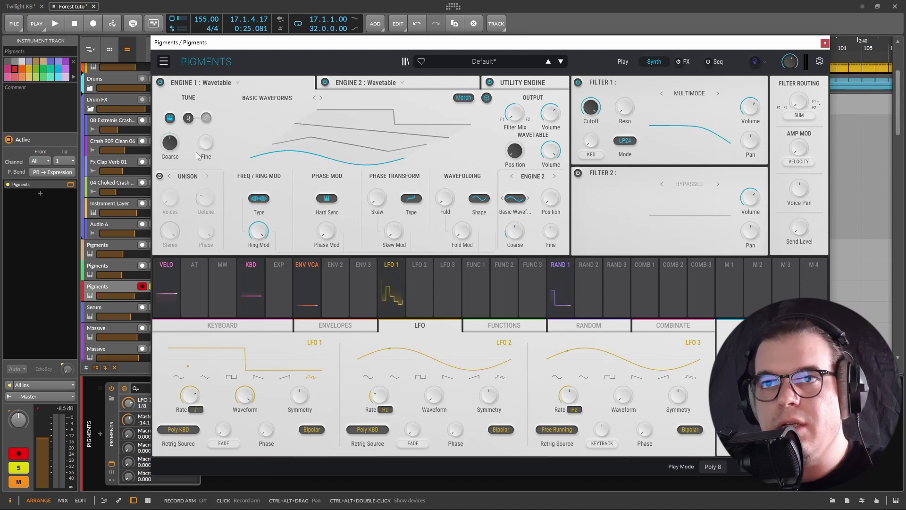
mouse_move(168, 168)
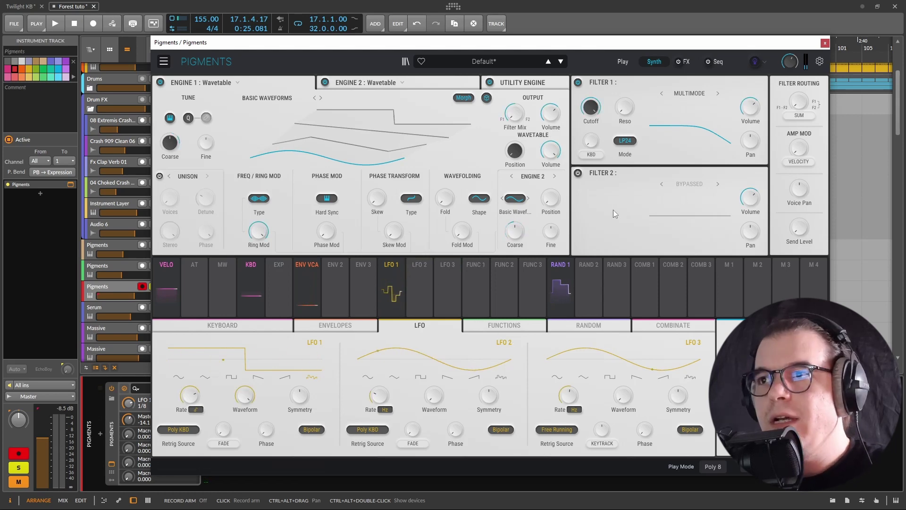
Step: Switch Filter 1 to the MS-20 filter model
click(696, 96)
click(669, 140)
scroll(603, 100, down, 10)
scroll(602, 99, up, 1)
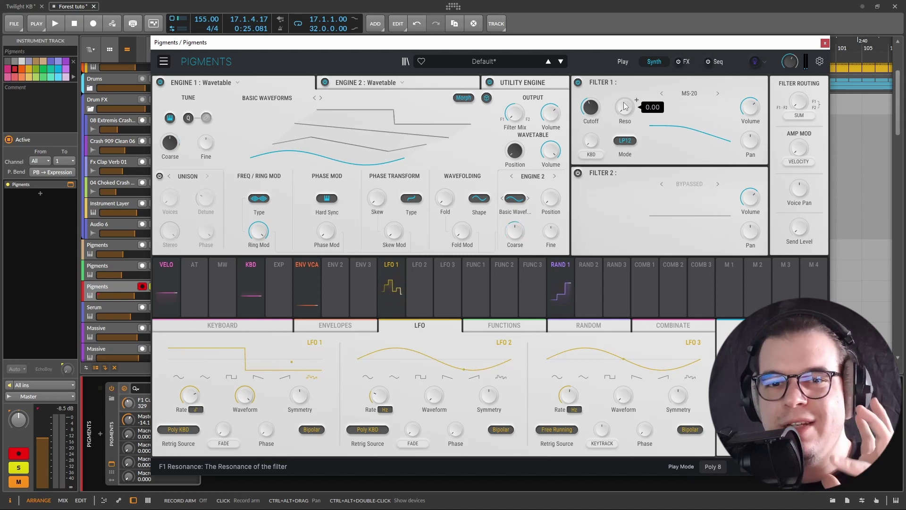
Step: Route Random 1 to Filter 1 cutoff, begin routing Random 2, and nudge resonance up
scroll(624, 102, up, 5)
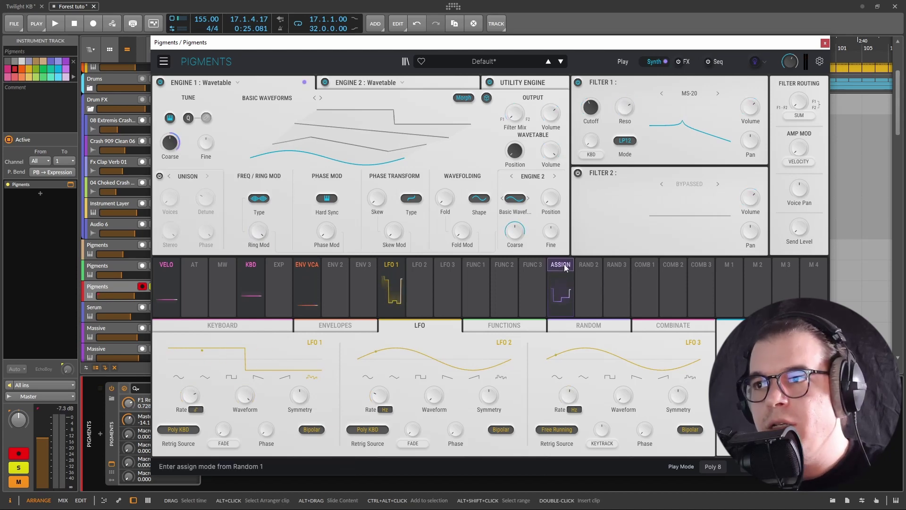
drag(556, 267, 591, 108)
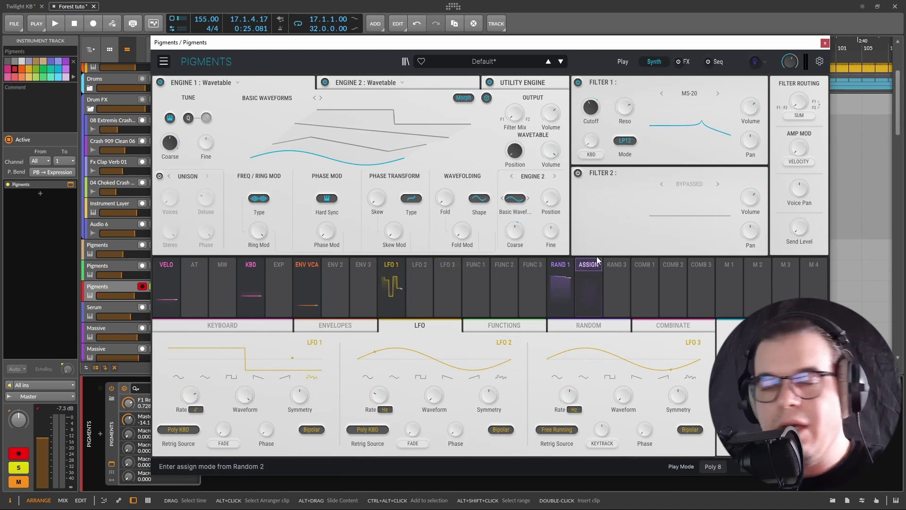
drag(593, 254, 591, 108)
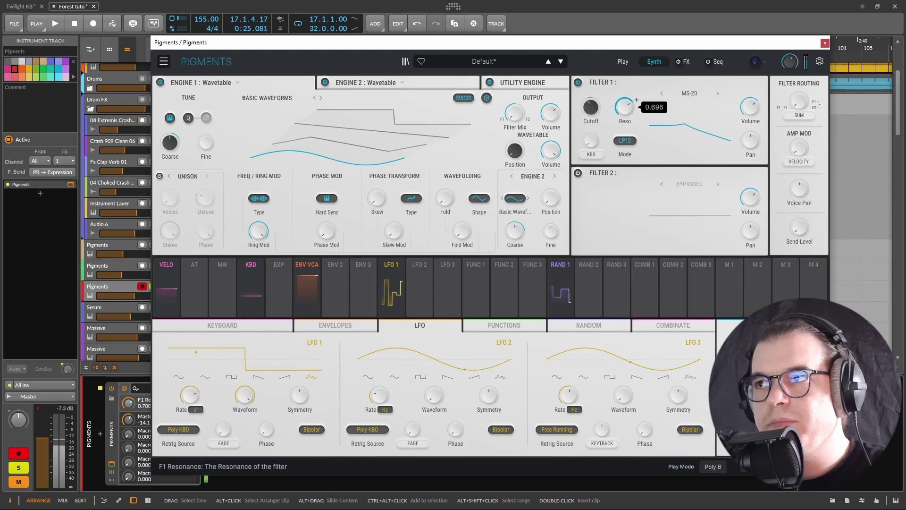
drag(627, 116, 627, 114)
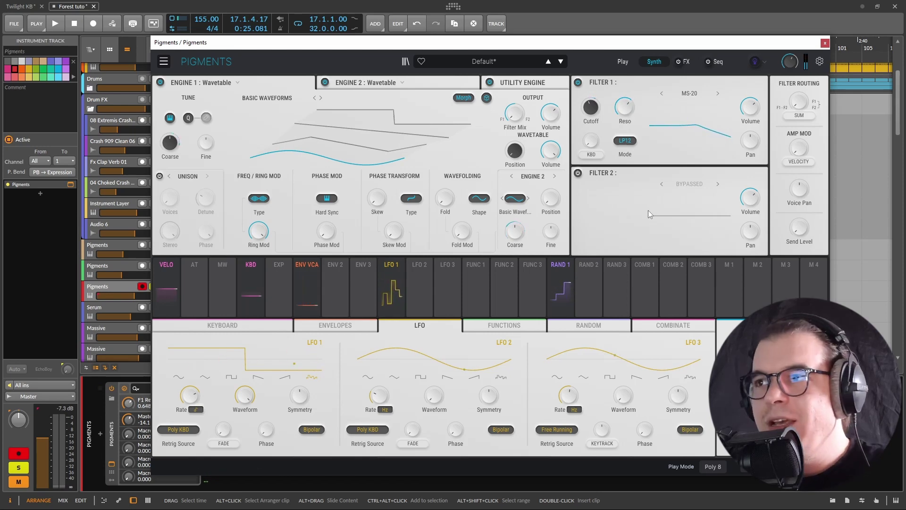
Step: Enable Filter 2 as a Comb filter in Feedback mode
click(578, 173)
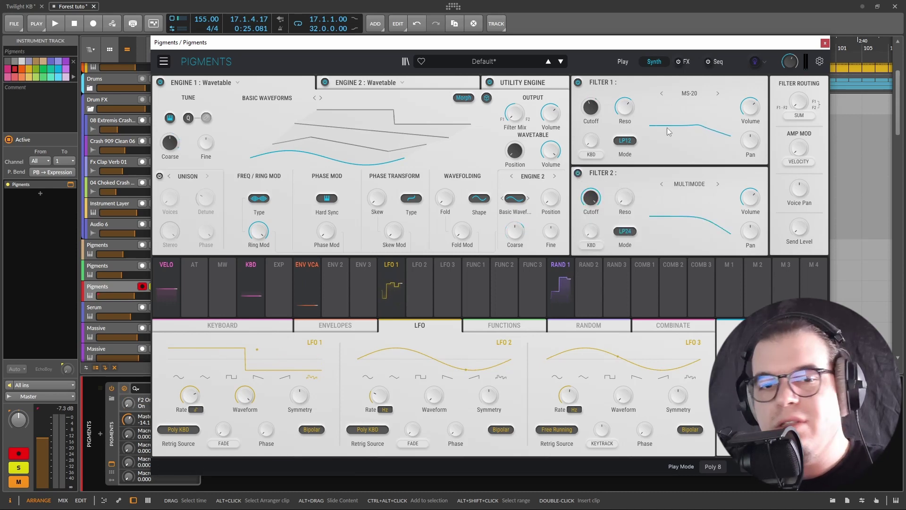
click(690, 186)
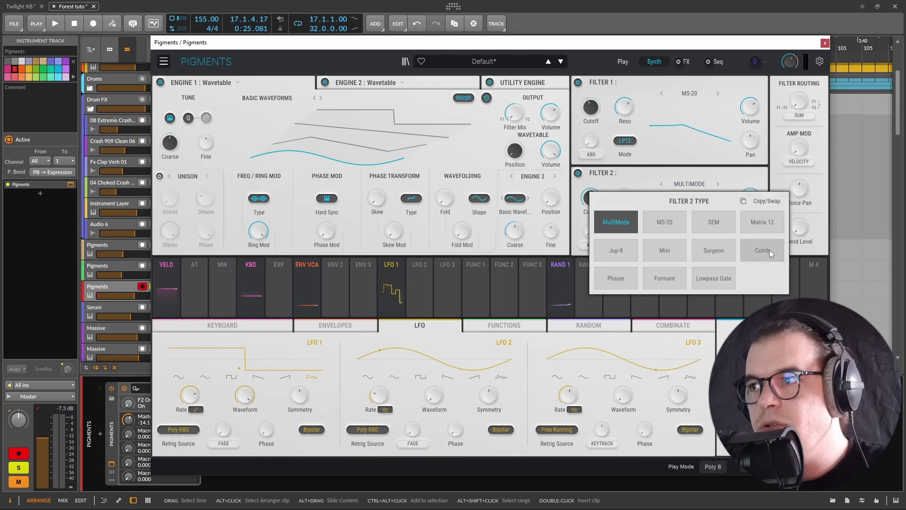
click(754, 251)
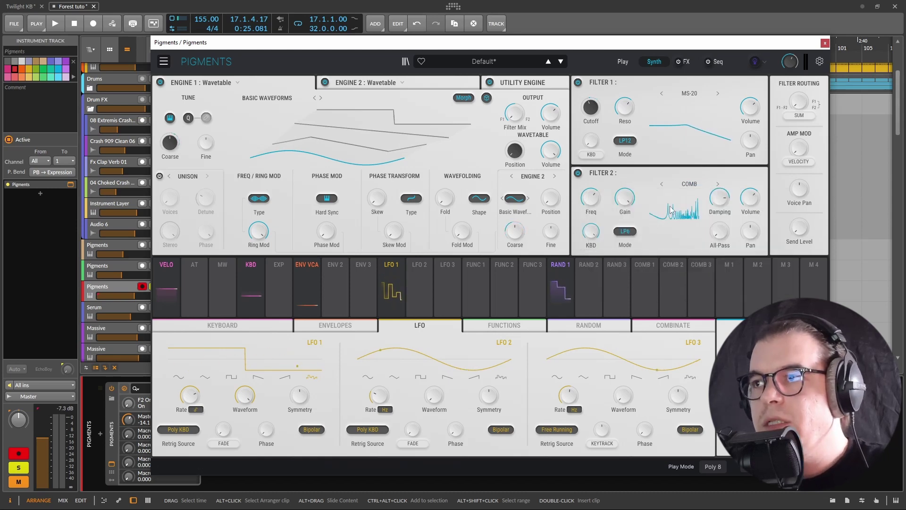
click(629, 232)
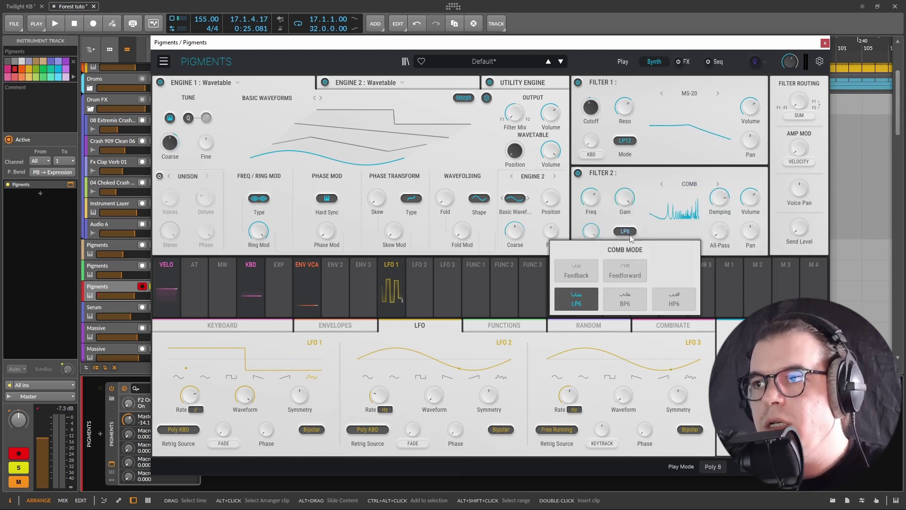
click(584, 269)
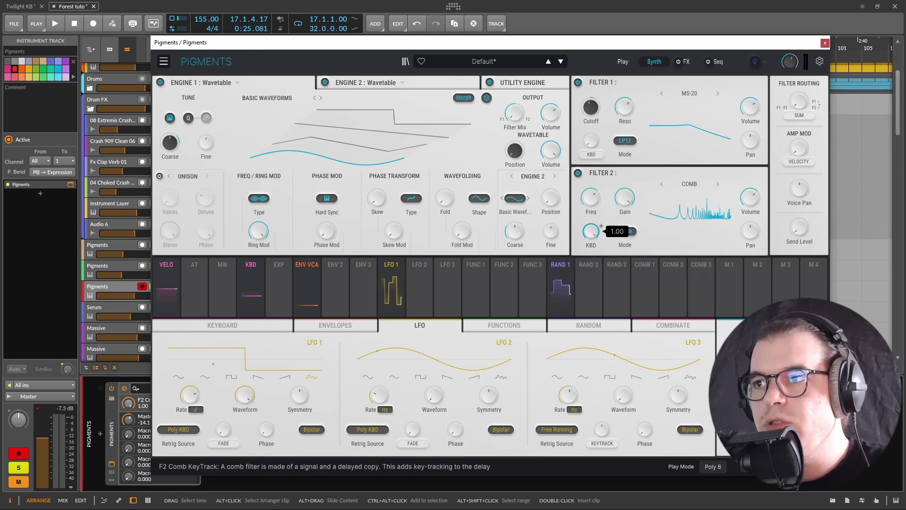
Step: Reset the comb key tracking to zero, set frequency to 20 Hz, and lower its gain
double_click(591, 231)
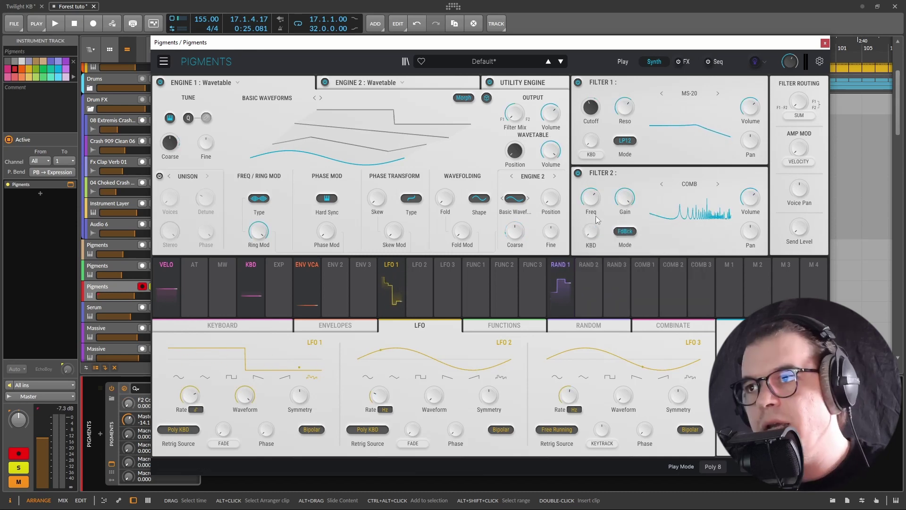
double_click(591, 198)
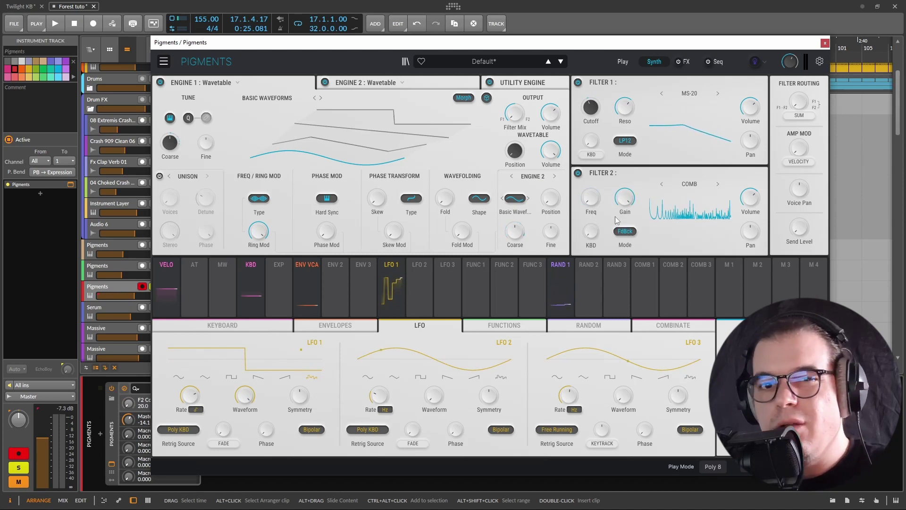
mouse_move(636, 191)
scroll(636, 191, down, 3)
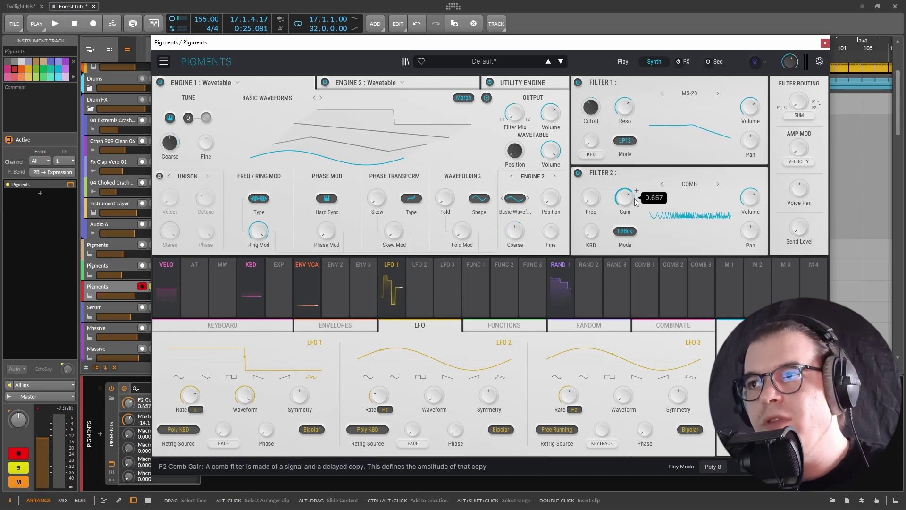
drag(638, 200, 638, 209)
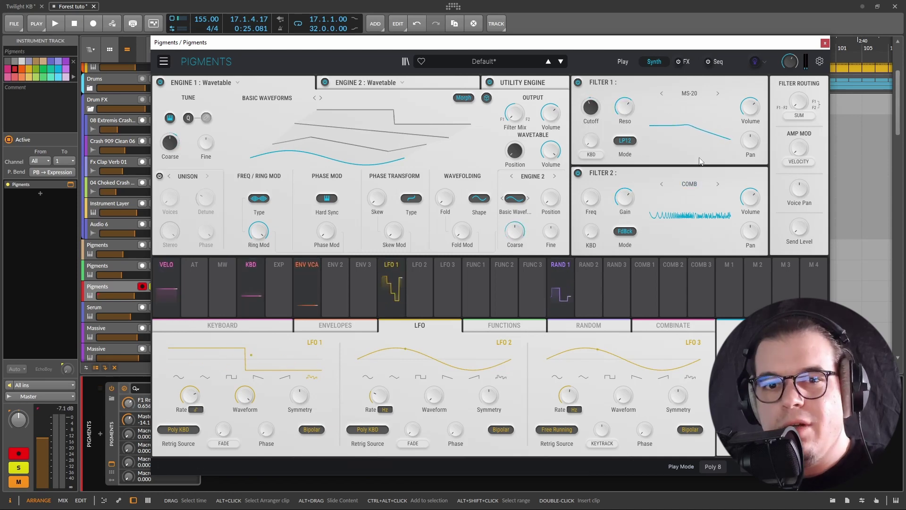
Step: Set the MS-20 Filter 1 mode to HP6, a 6 dB high-pass, then show the FX page
click(625, 140)
click(603, 184)
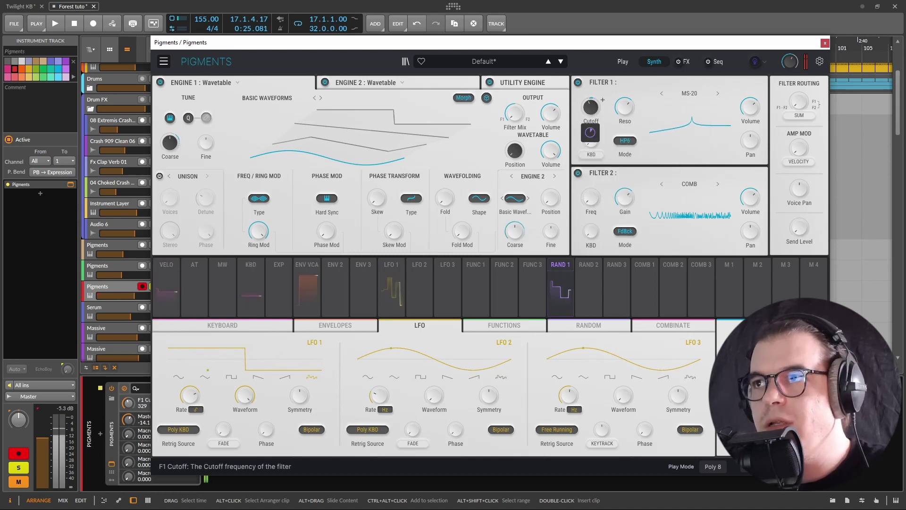
mouse_move(602, 100)
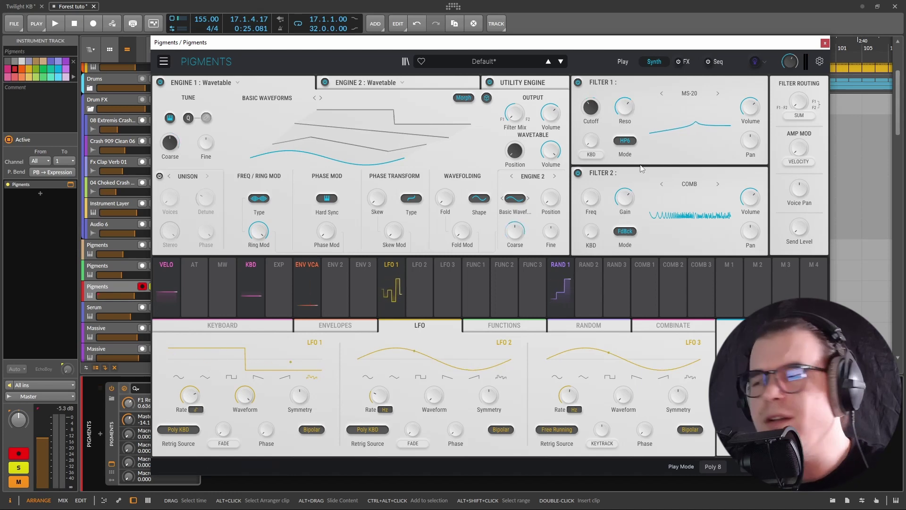
click(625, 142)
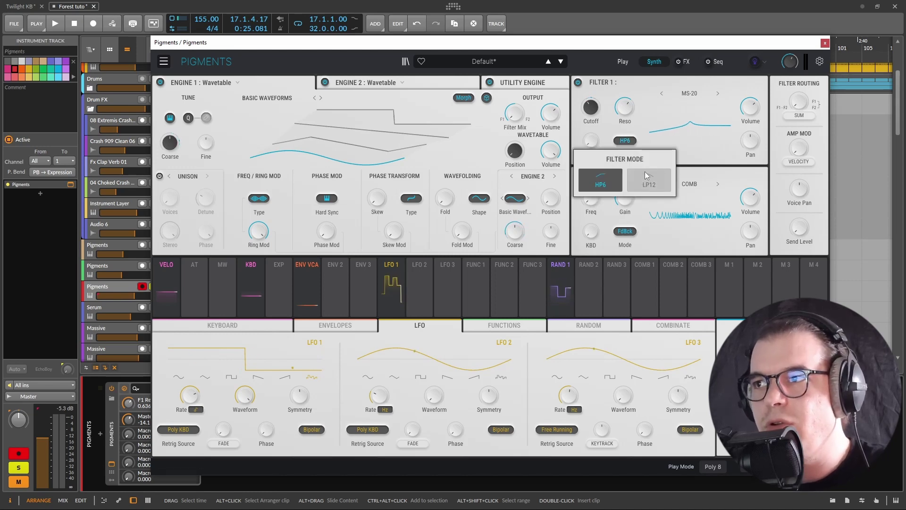
click(625, 142)
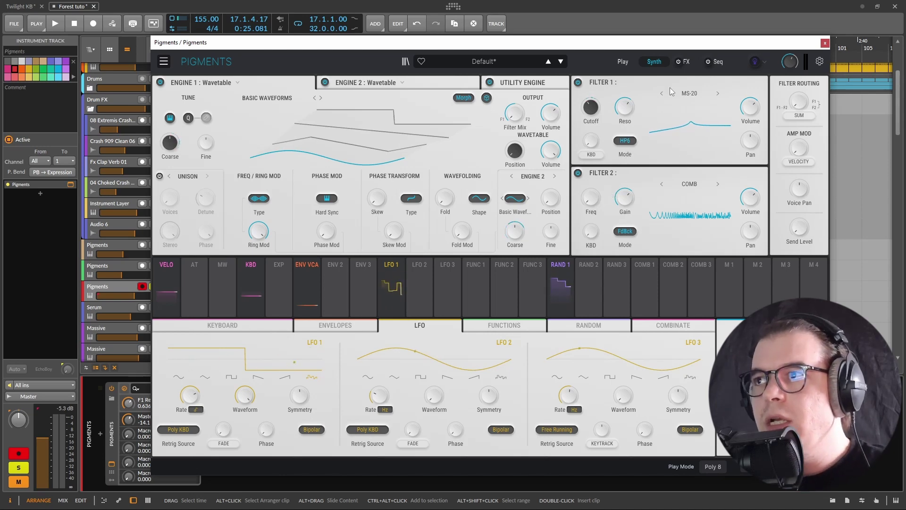
click(684, 62)
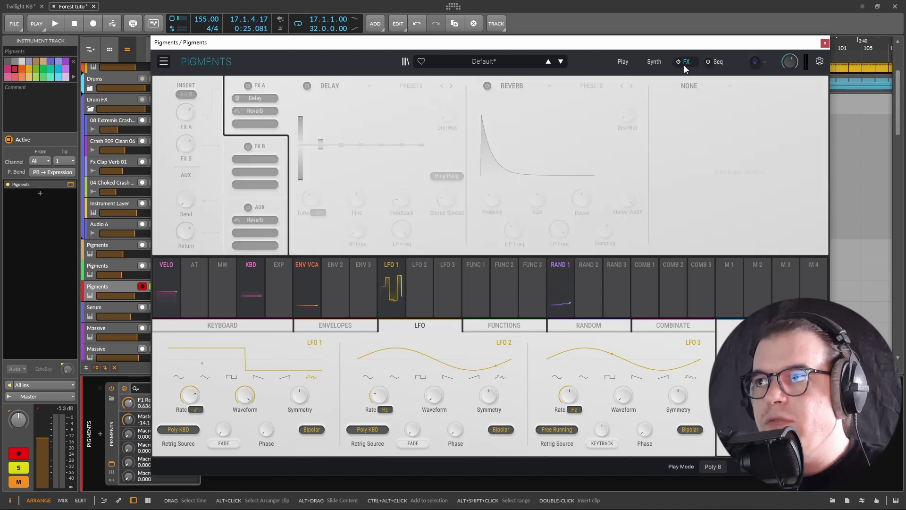
click(535, 243)
Step: Replace the Delay in the FX A1 slot with a Compressor
click(367, 86)
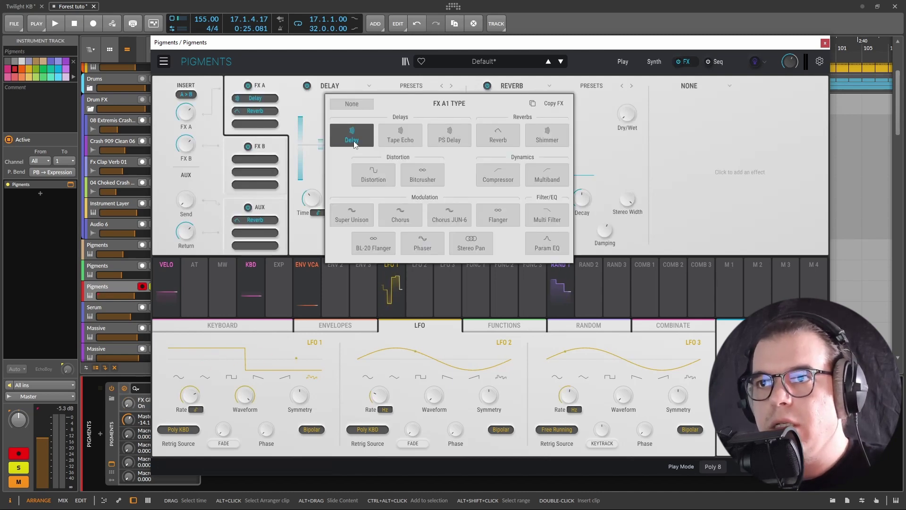
click(501, 178)
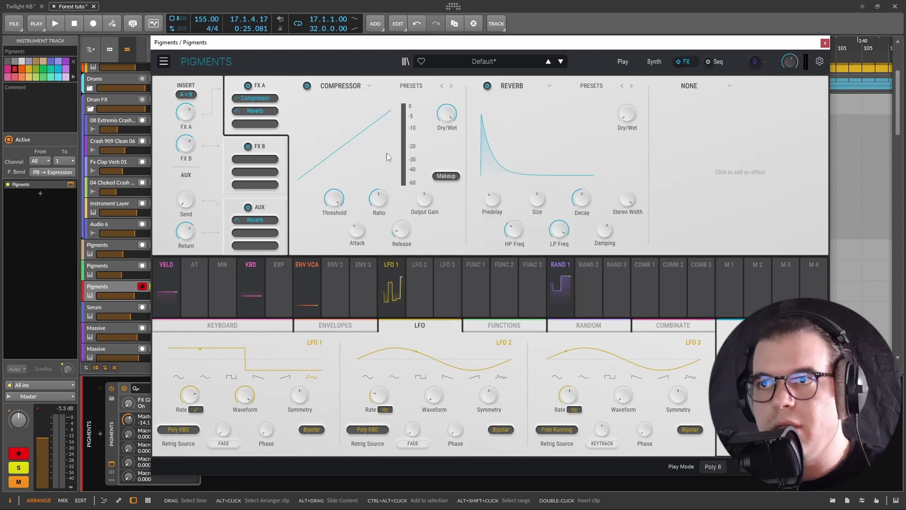
mouse_move(384, 209)
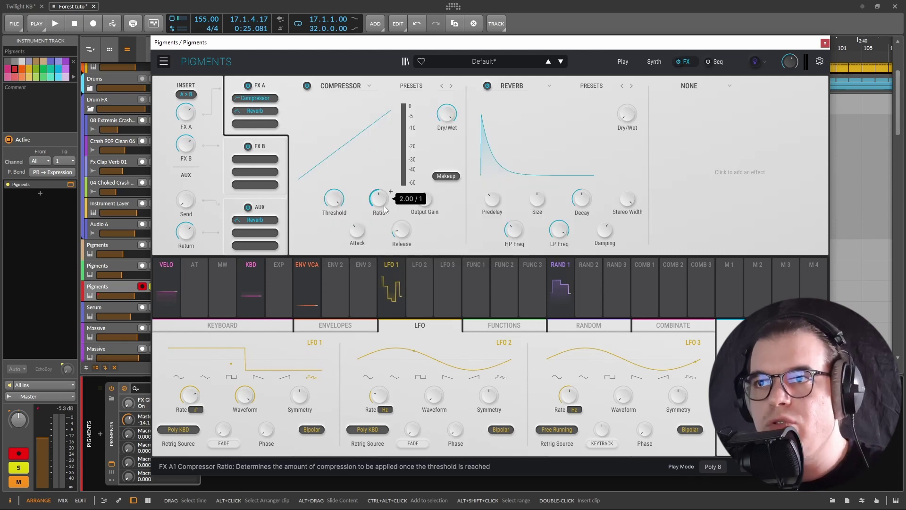
Step: Raise the Compressor ratio, set release to about 85 ms, and adjust the threshold
drag(384, 201, 391, 191)
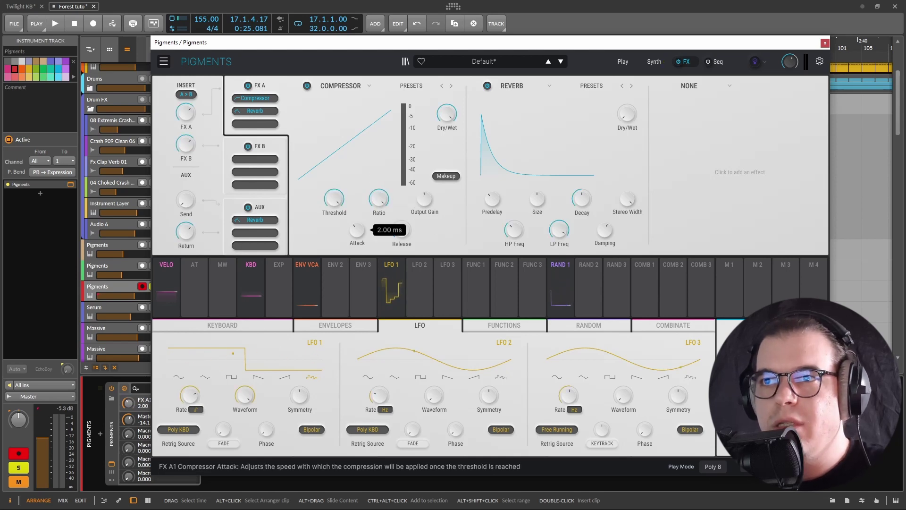
drag(411, 237, 414, 222)
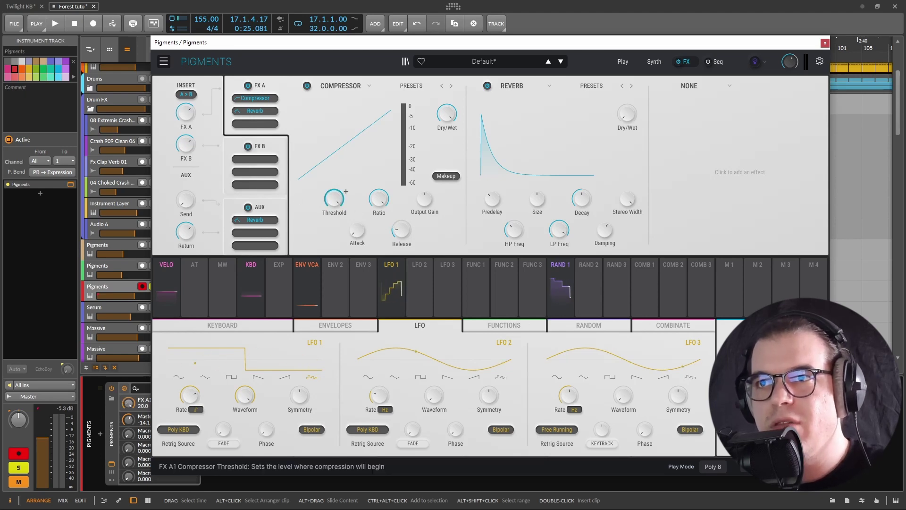
drag(345, 195, 346, 191)
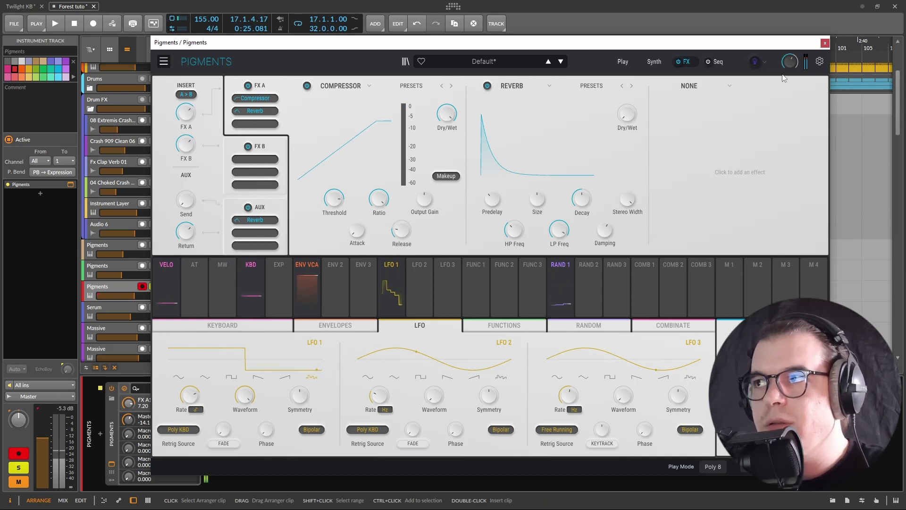
scroll(789, 62, down, 1)
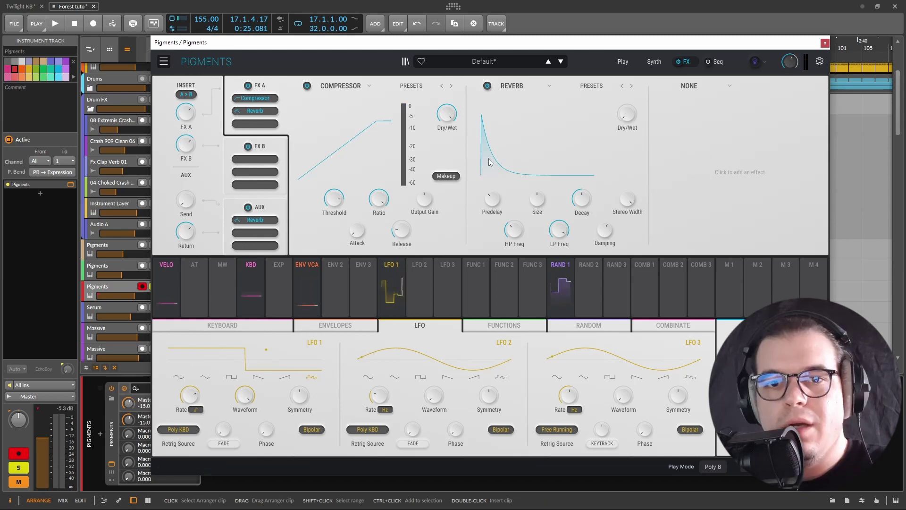
Step: Replace the Reverb in the second FX A slot with Super Unison
click(542, 88)
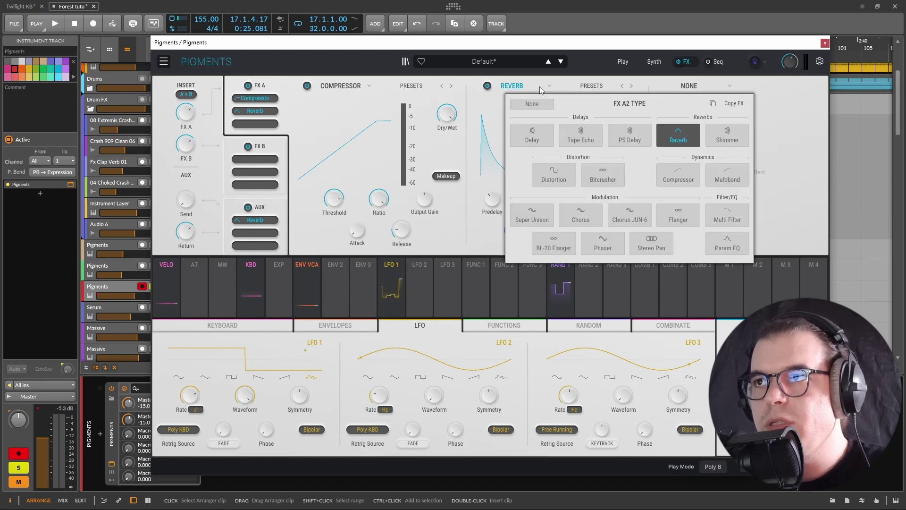
click(535, 213)
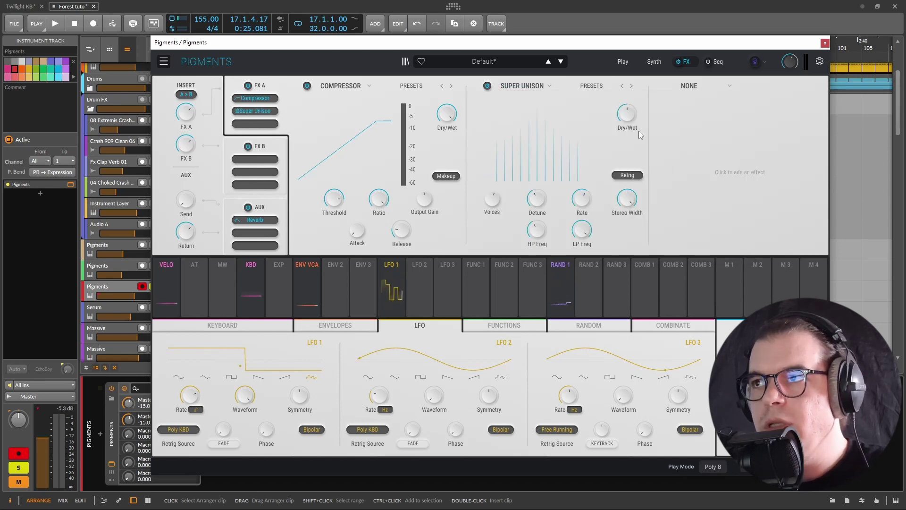
click(548, 191)
mouse_move(548, 191)
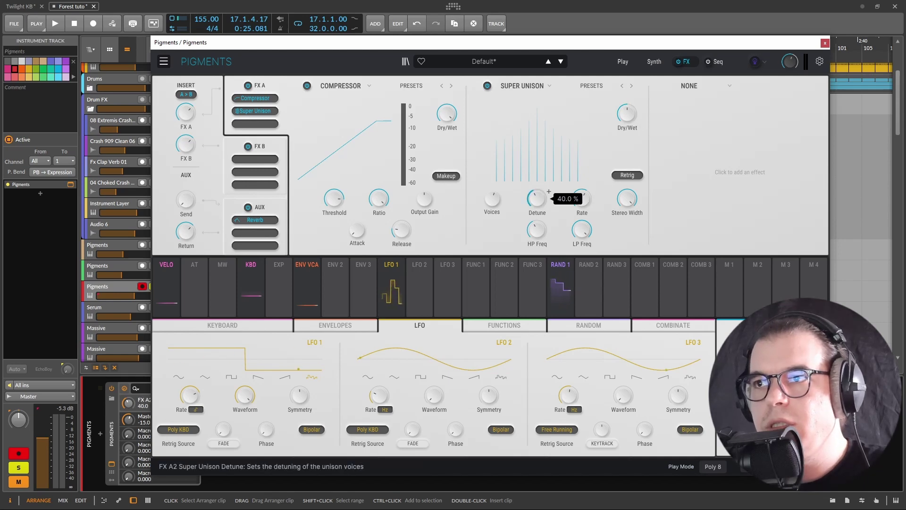
Step: Widen the Super Unison detune, raise voices from 5 to 8, and set rate toward 1 Hz
drag(549, 191, 548, 180)
mouse_move(494, 198)
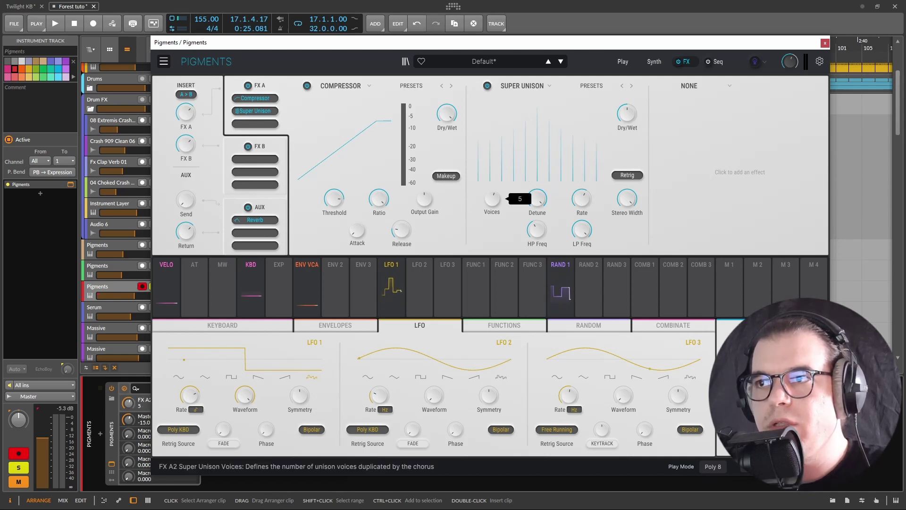
drag(493, 198, 494, 191)
mouse_move(585, 201)
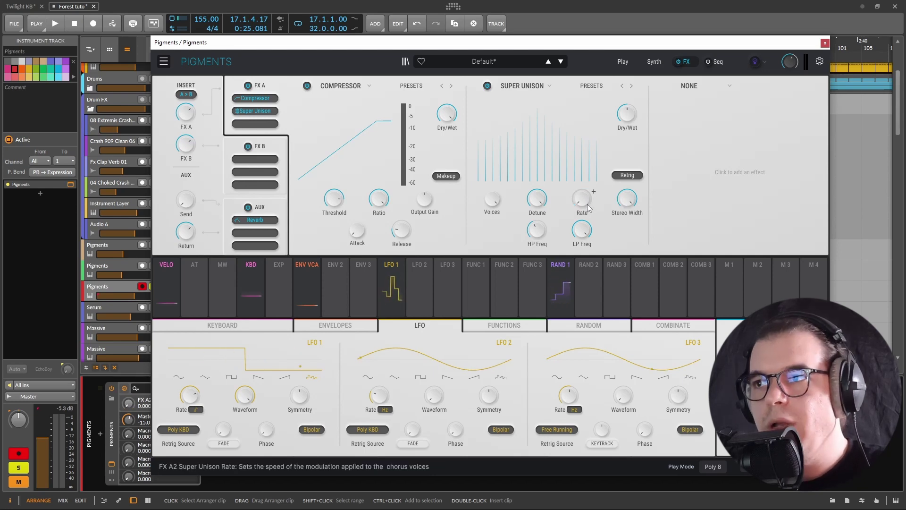
drag(587, 204, 587, 210)
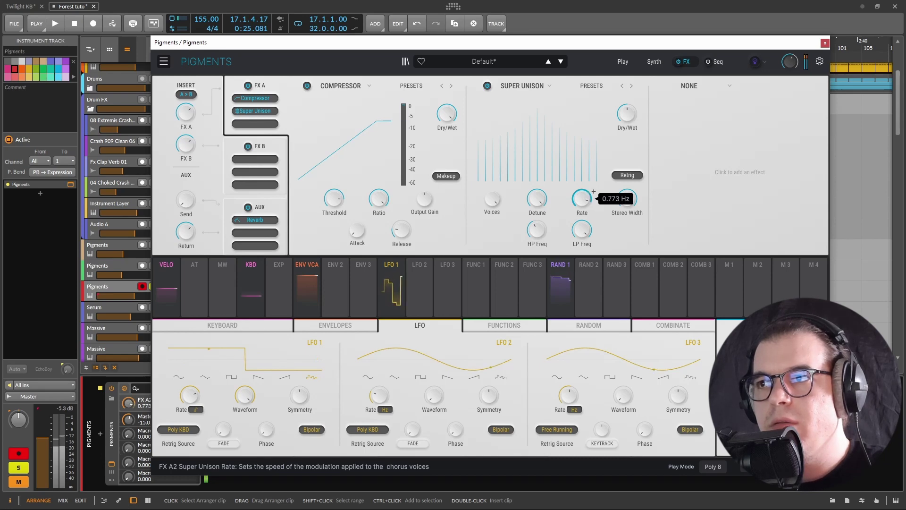
drag(587, 203, 587, 204)
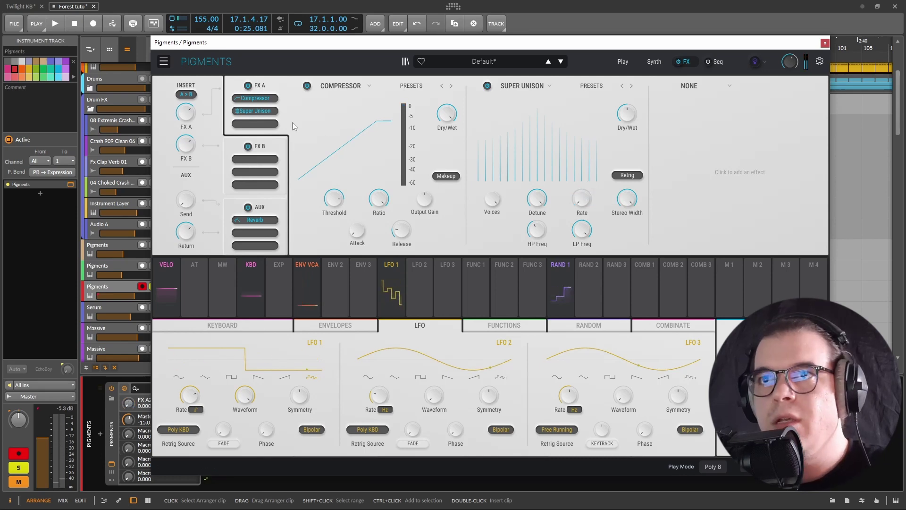
Step: Move Super Unison before the Compressor, raise comb gain, set comb volume -7.25 dB, dry/wet about half
drag(267, 113, 265, 99)
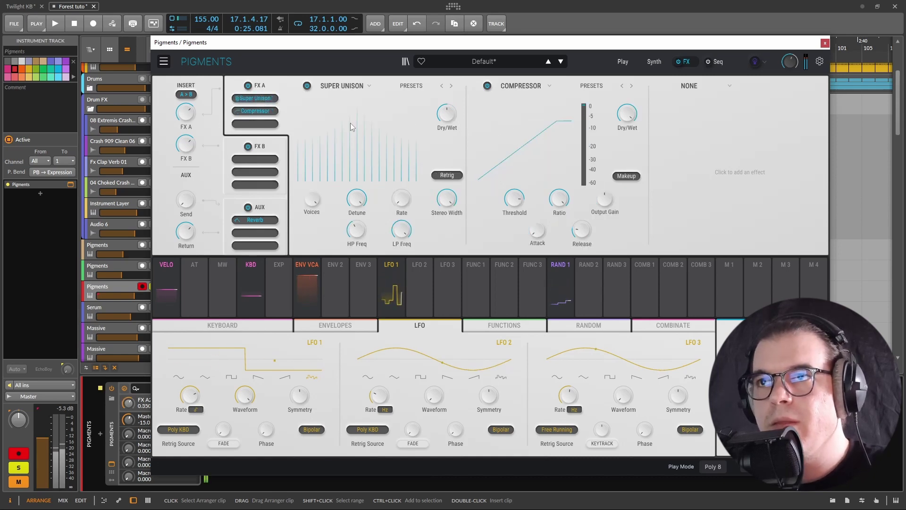
drag(446, 114, 447, 117)
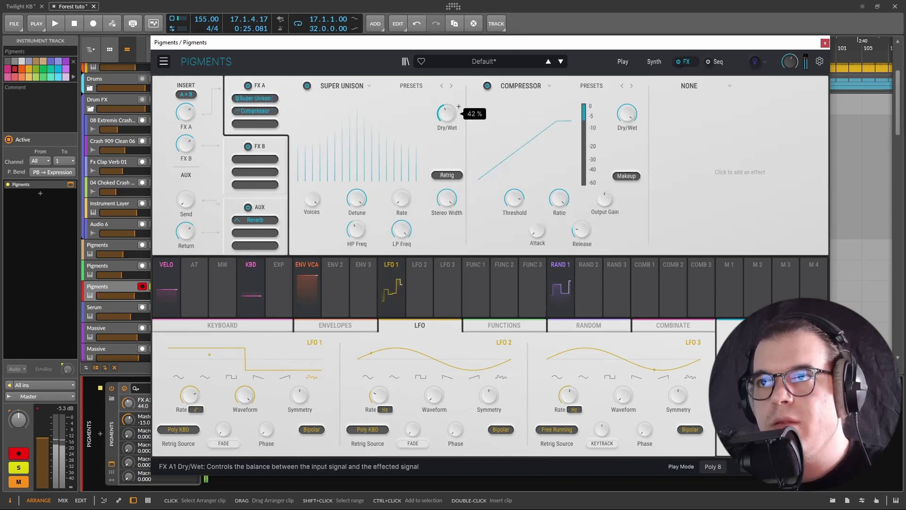
click(654, 62)
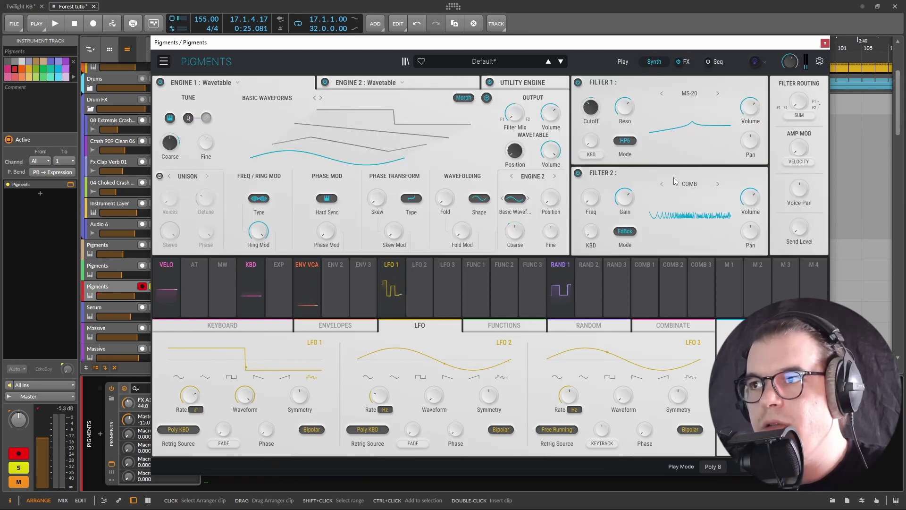
drag(625, 199, 625, 192)
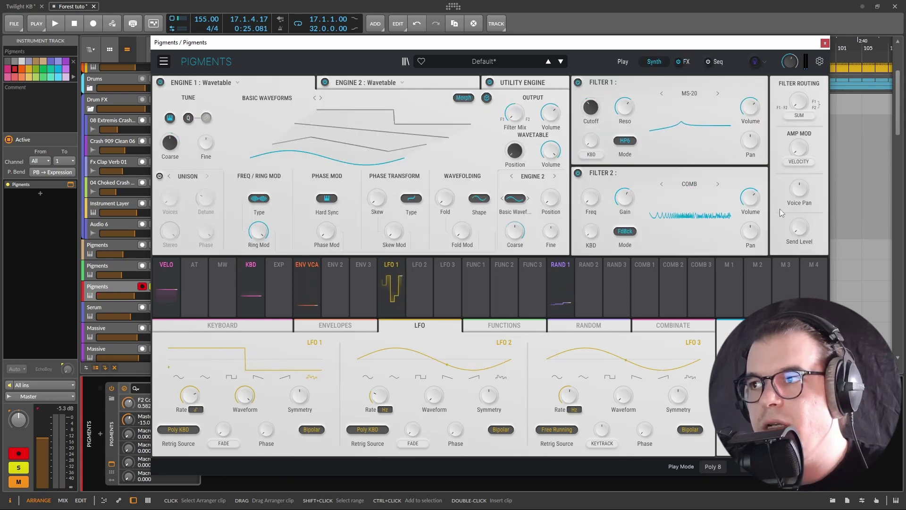
drag(750, 199, 751, 195)
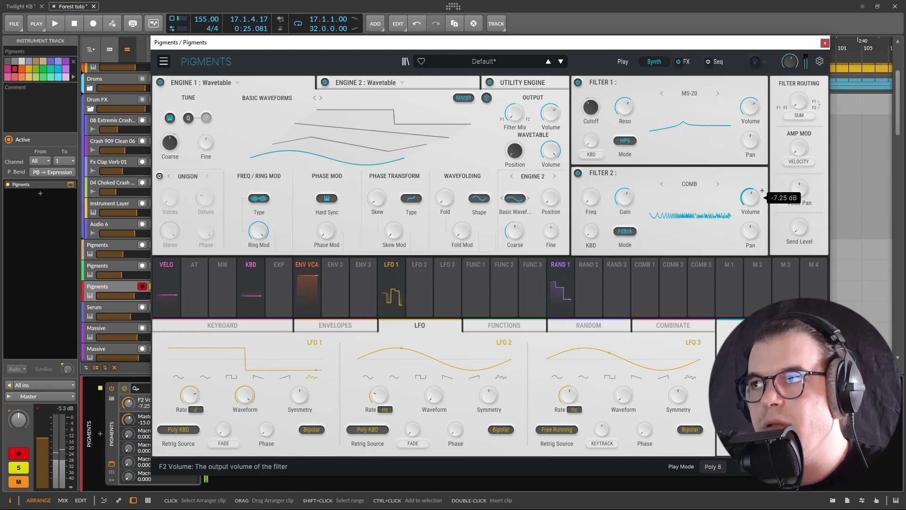
click(689, 61)
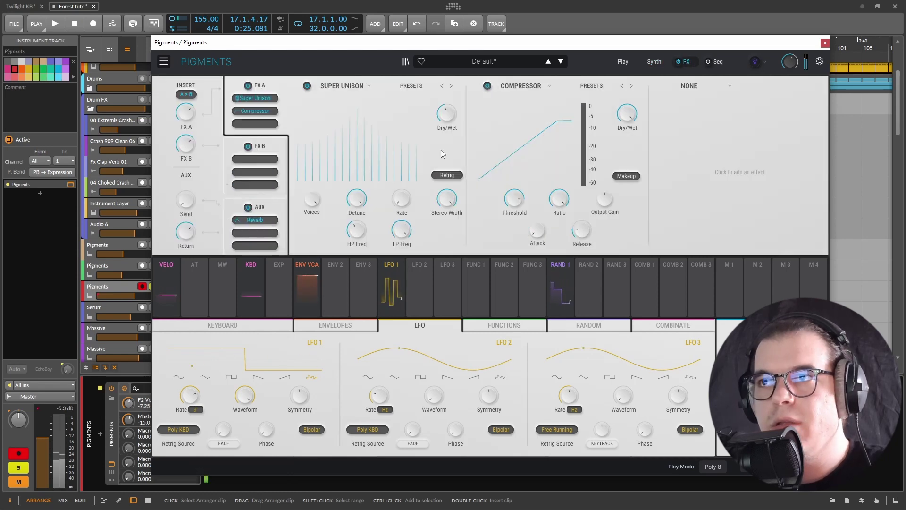
click(446, 113)
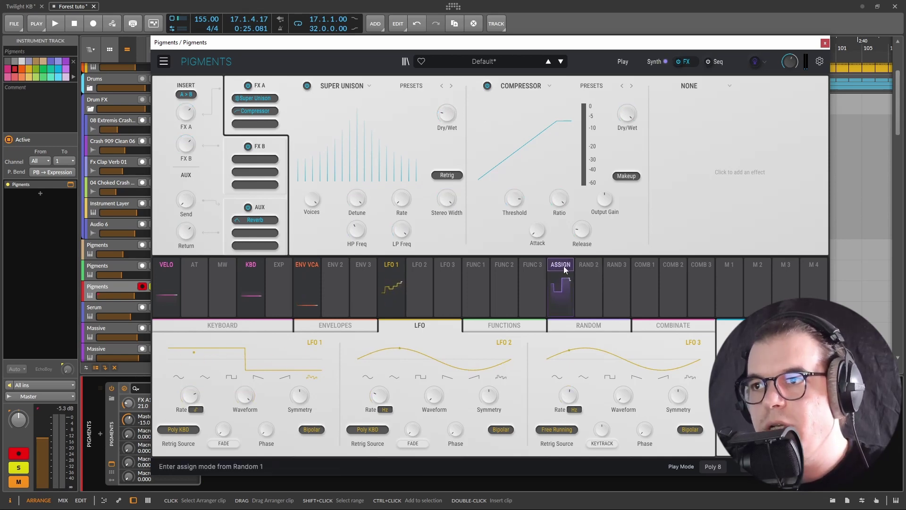
Step: Assign Random 1 to modulate the Super Unison rate
drag(423, 236, 414, 210)
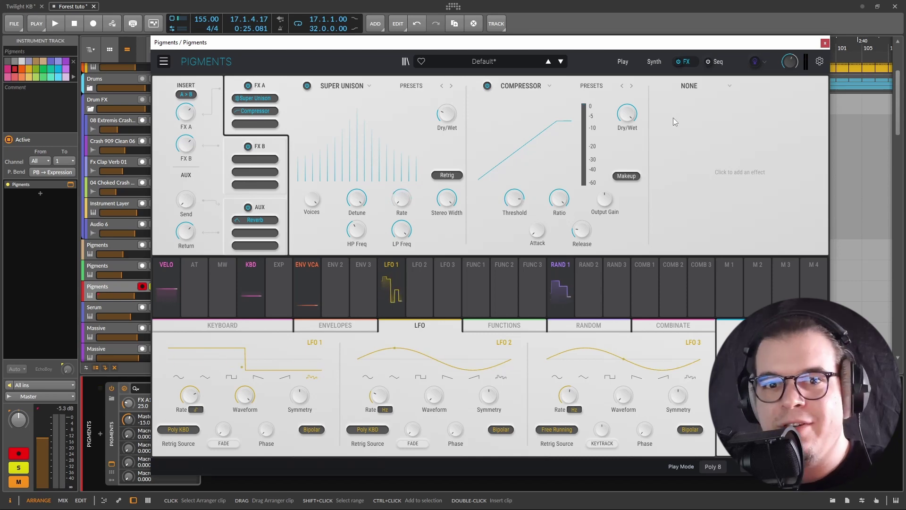
Step: Load Shimmer into FX A3, set low-pass to 5650 Hz, nudge modulation up, dry/wet 37%
click(694, 85)
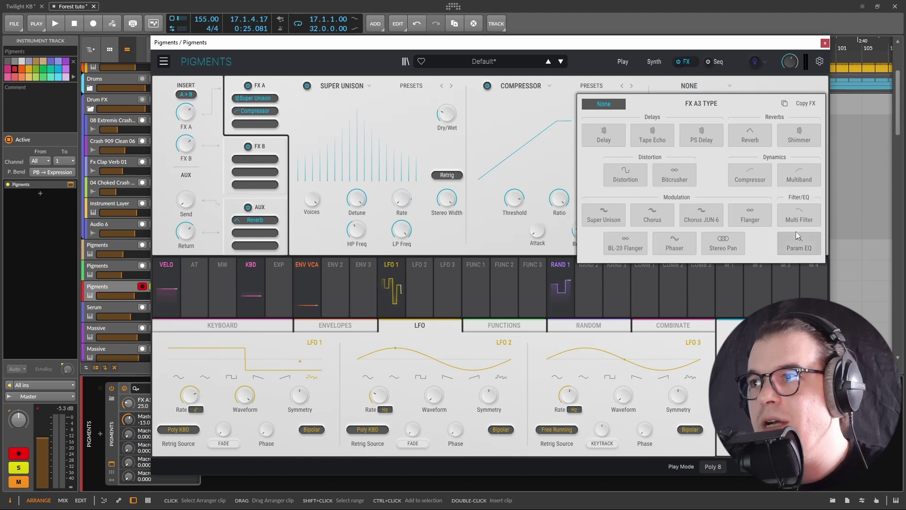
click(798, 135)
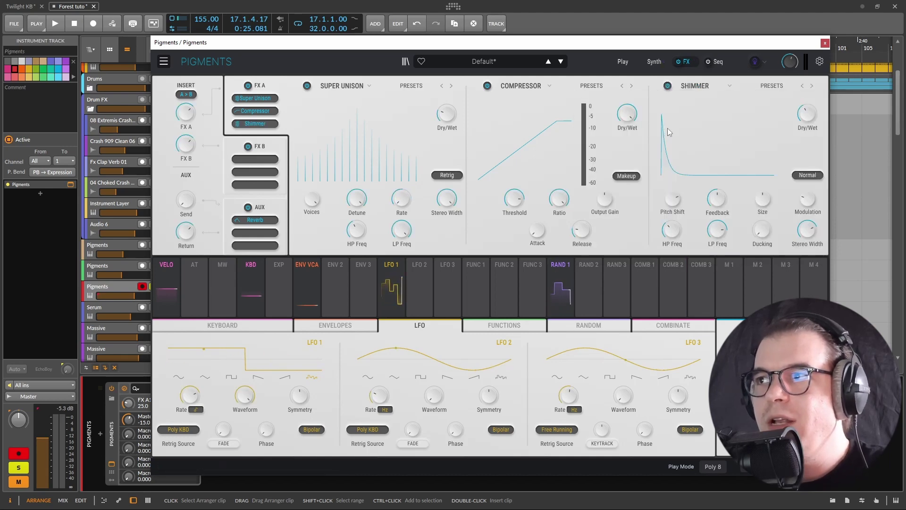
mouse_move(673, 199)
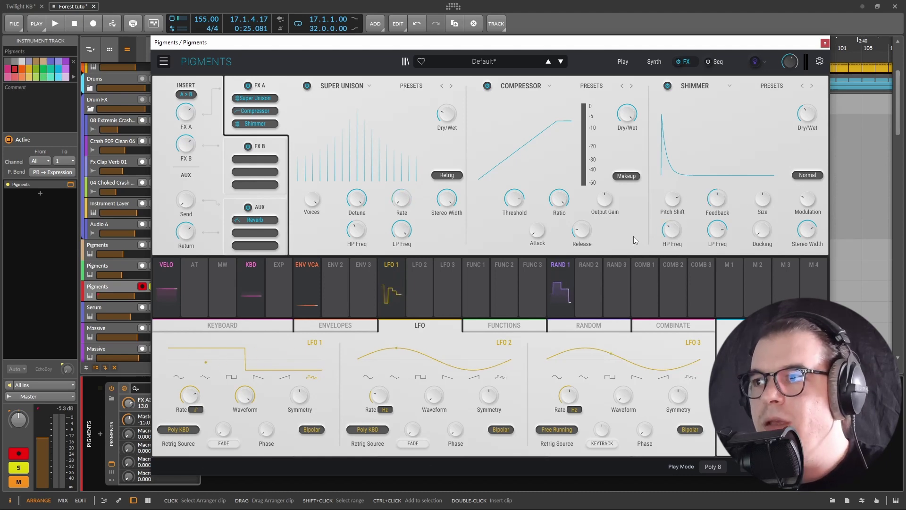
mouse_move(673, 233)
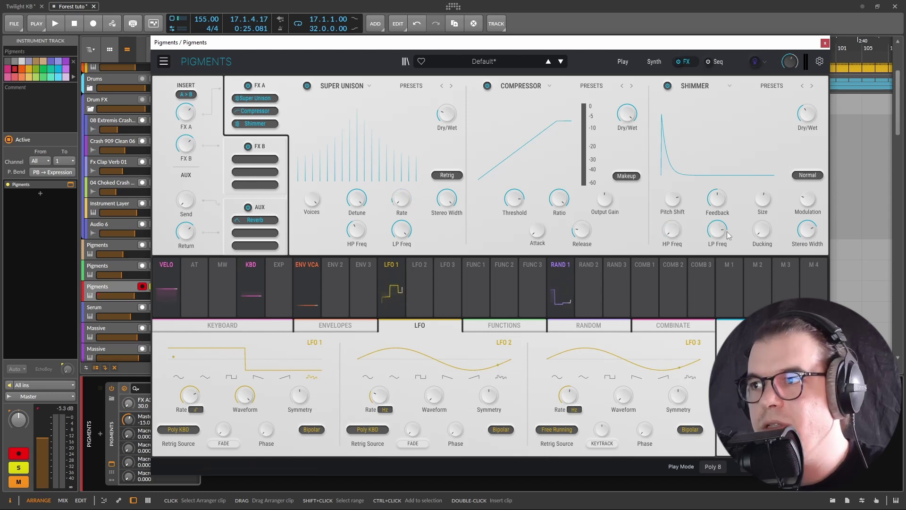
drag(725, 228, 729, 222)
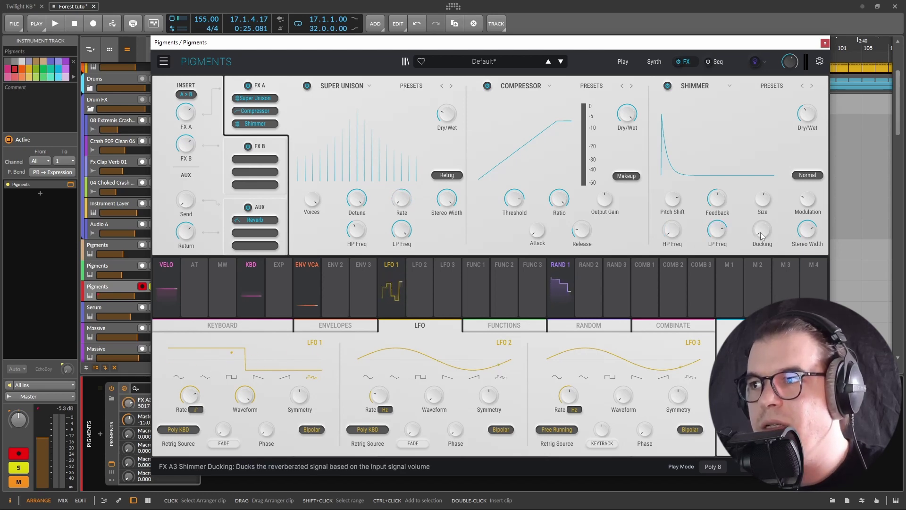
mouse_move(774, 222)
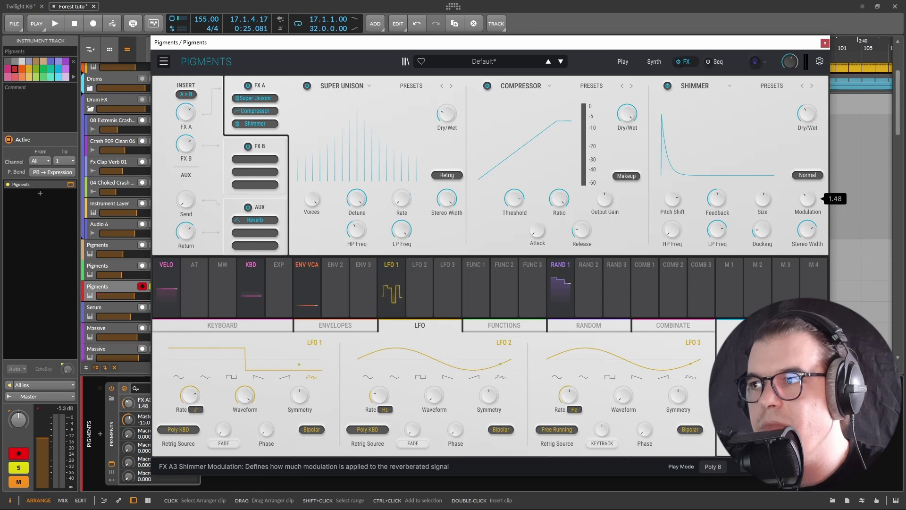
drag(808, 199, 799, 218)
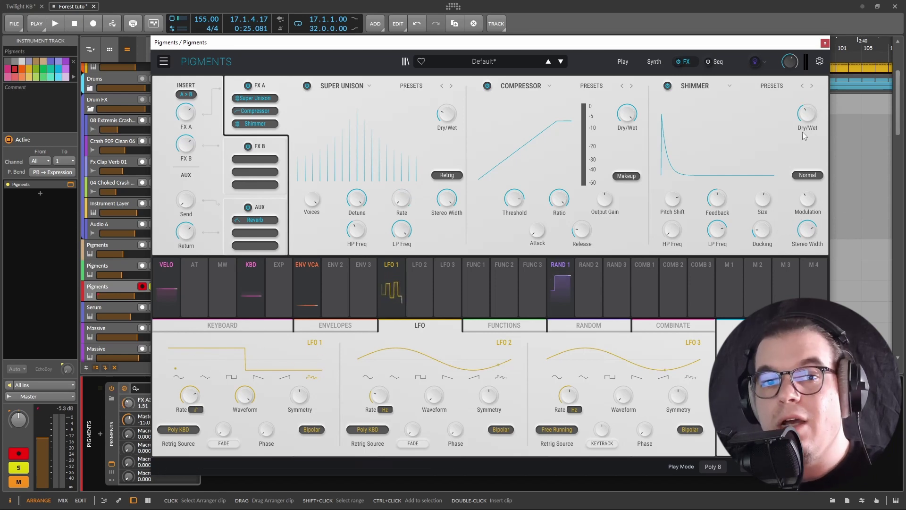
click(811, 116)
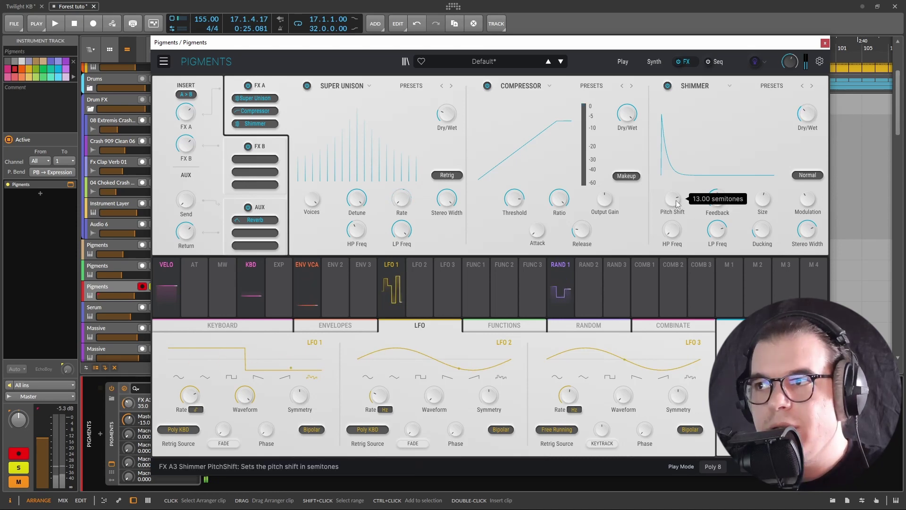
Step: Adjust Shimmer pitch shift, add ducking to 0.168, and raise low-pass to about 6517 Hz
mouse_move(710, 232)
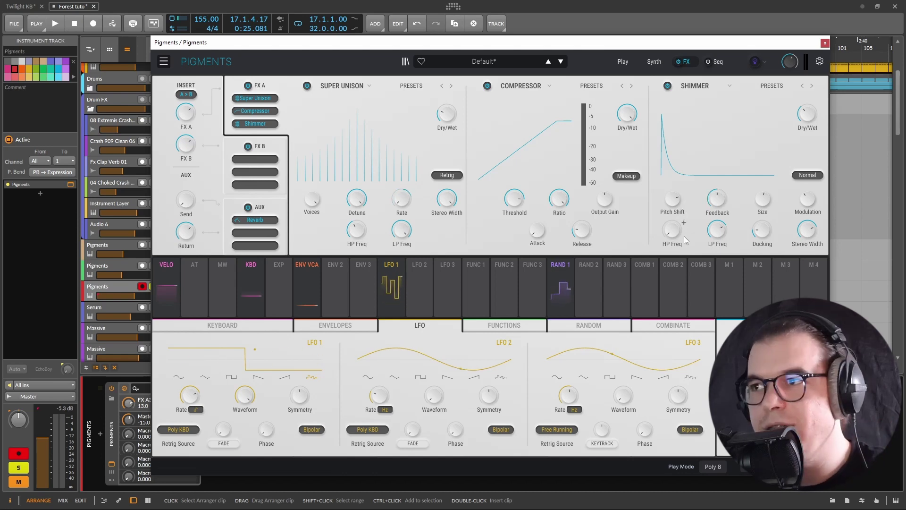
scroll(673, 199, down, 1)
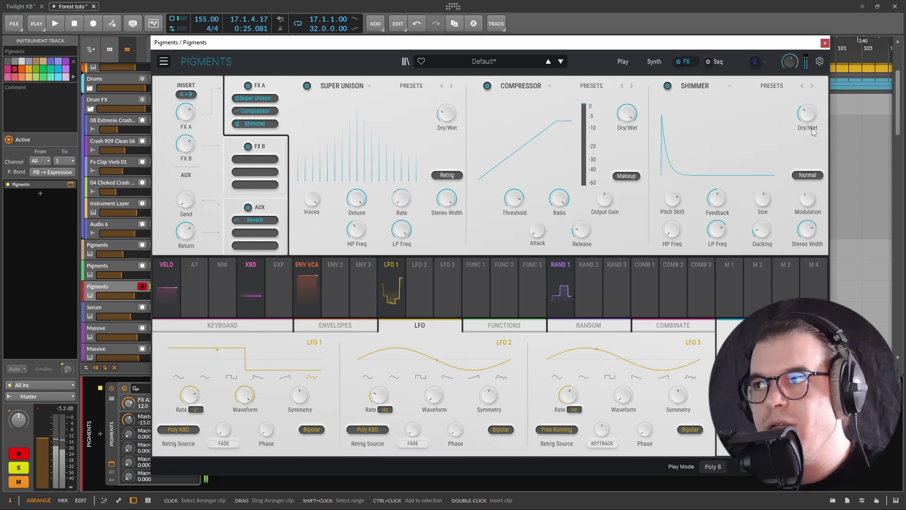
mouse_move(819, 107)
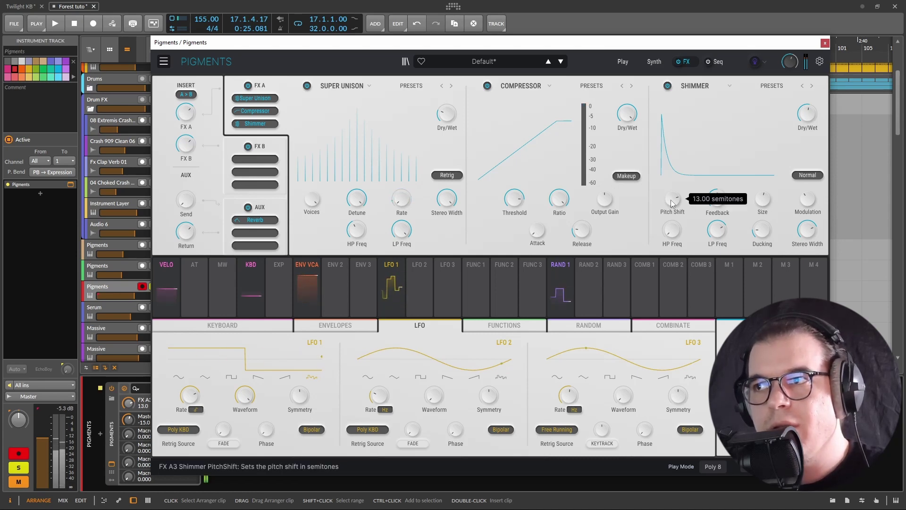
mouse_move(727, 194)
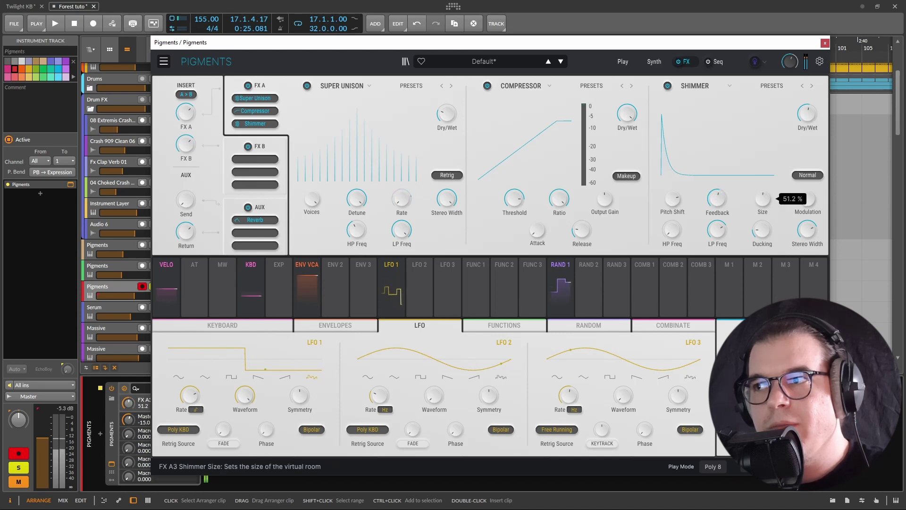
drag(752, 223, 717, 227)
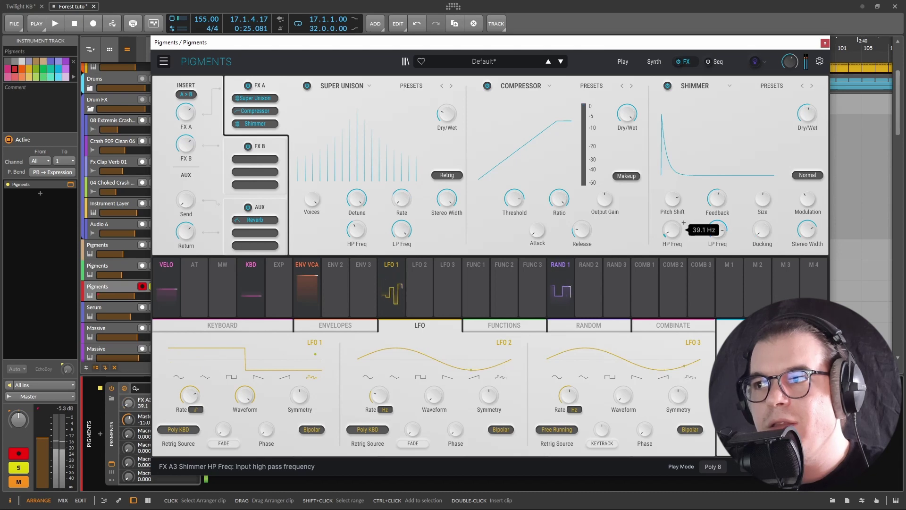
drag(718, 230, 717, 221)
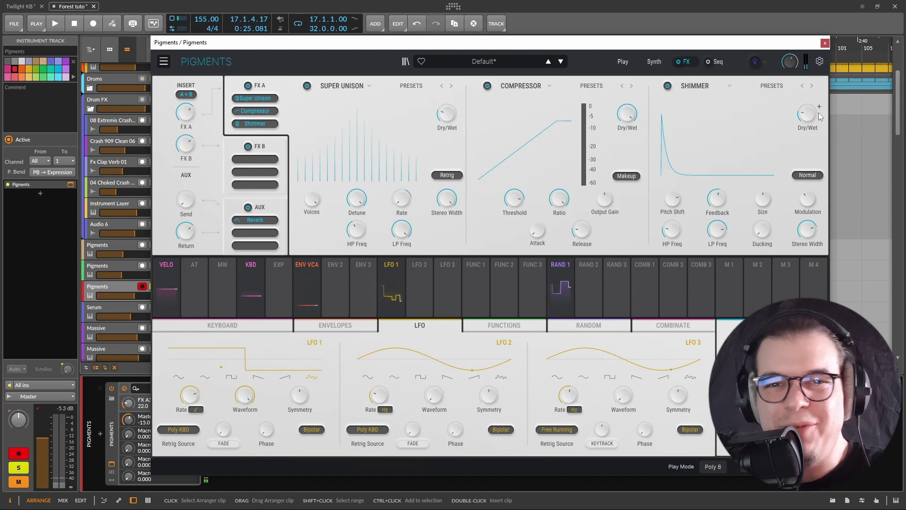
Step: Reopen Pigments from the red Pigments #1 clip and start track playback
click(824, 42)
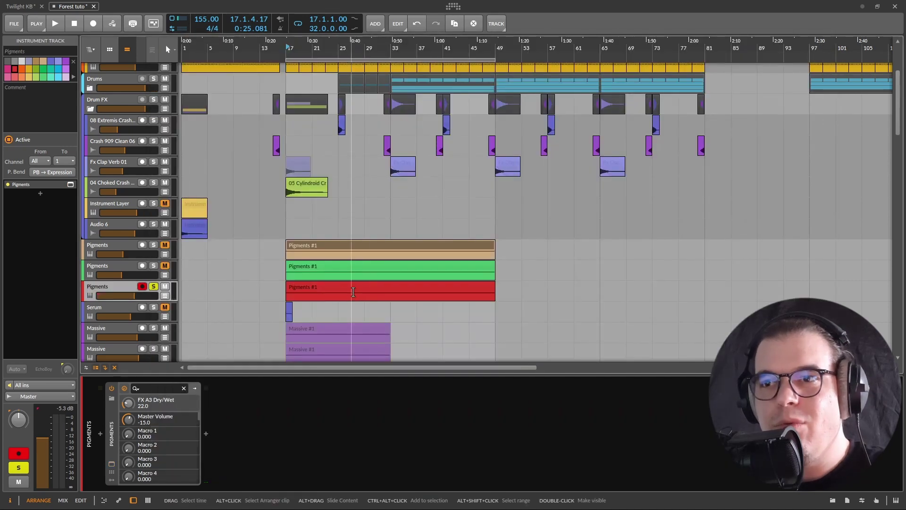
click(352, 290)
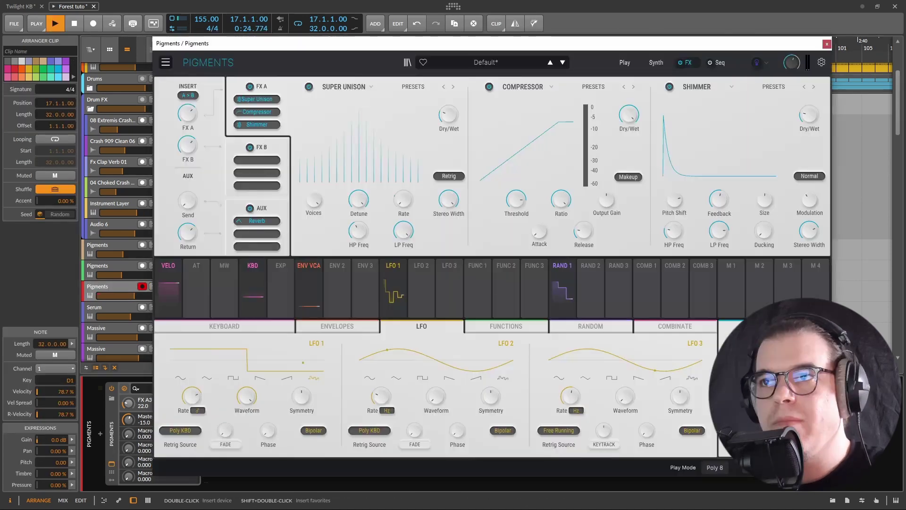
click(111, 464)
key(space)
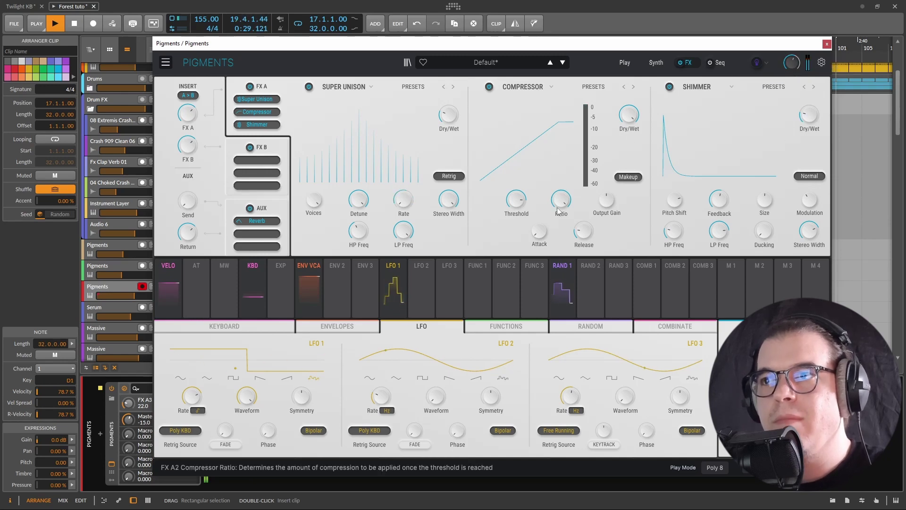
Step: Adjust the Compressor threshold and raise its output gain to about 1.5 dB
click(527, 192)
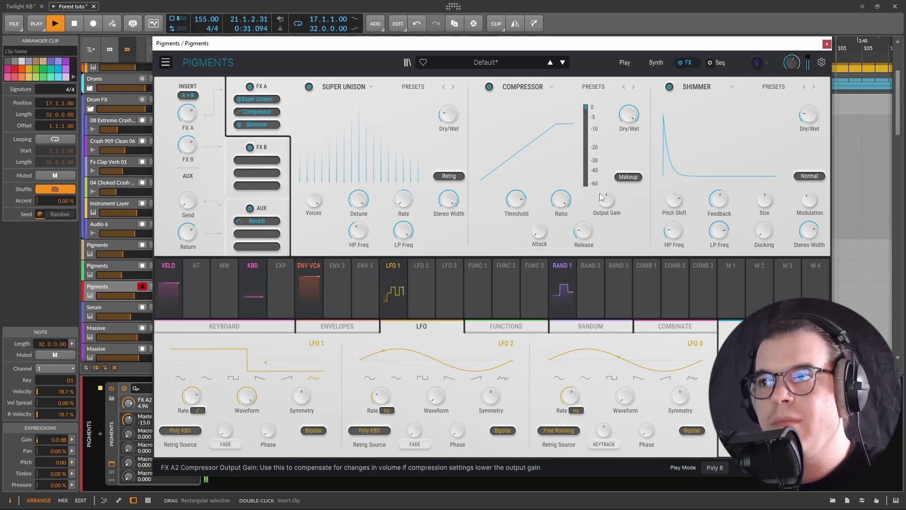
mouse_move(607, 200)
drag(606, 200, 607, 191)
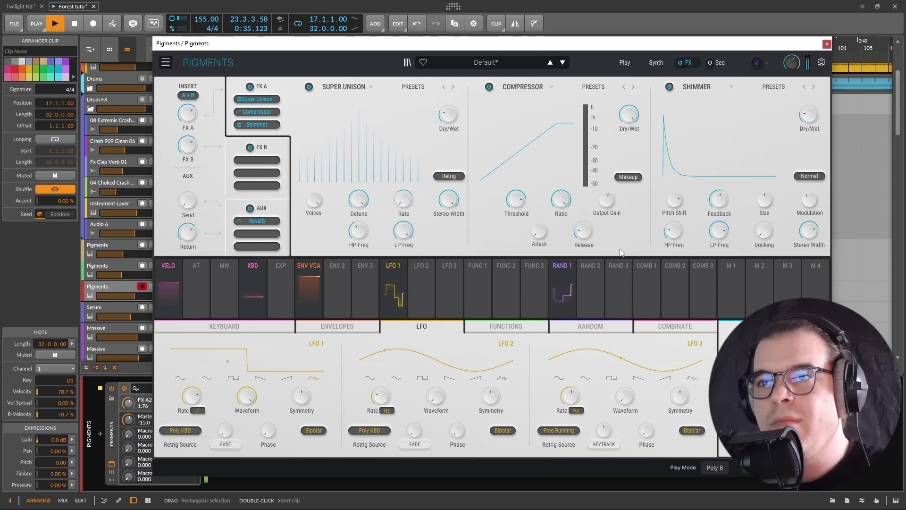
Step: Turn Shimmer Dry/Wet down to about 16 % and stop playback
click(353, 328)
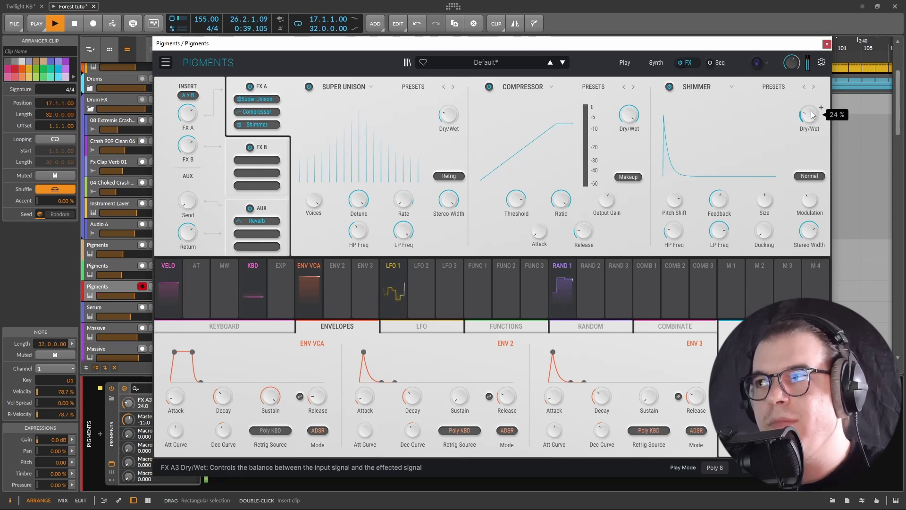
key(space)
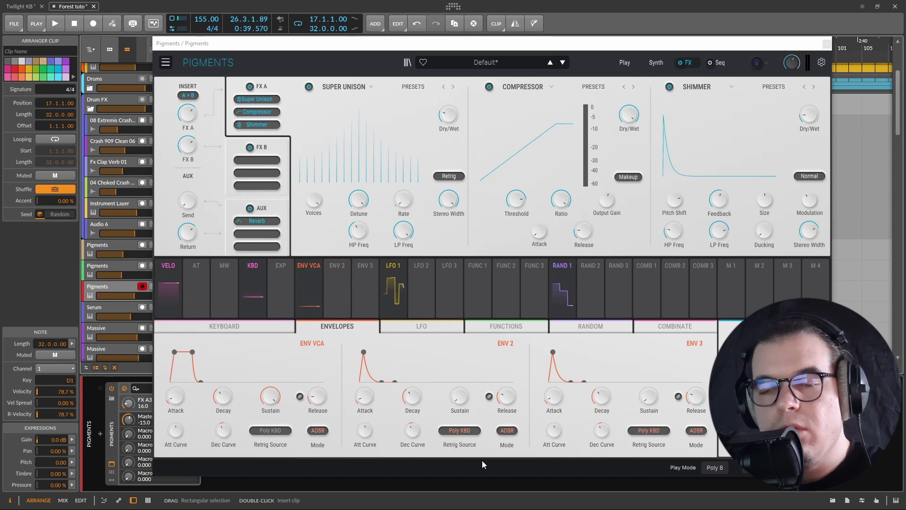
mouse_move(421, 438)
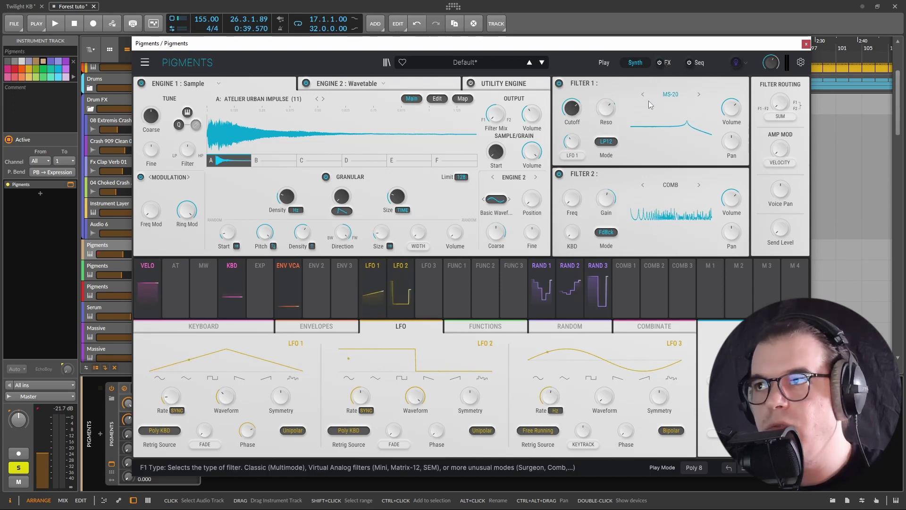
Step: Set Filter 1 and Filter 2 to Bypassed and switch on Engine 1's Granular playback
click(558, 84)
click(559, 173)
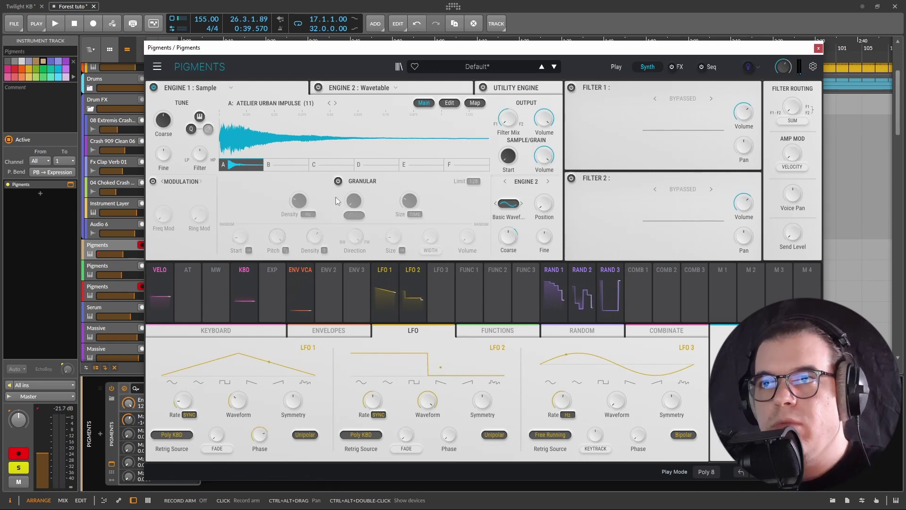
click(338, 181)
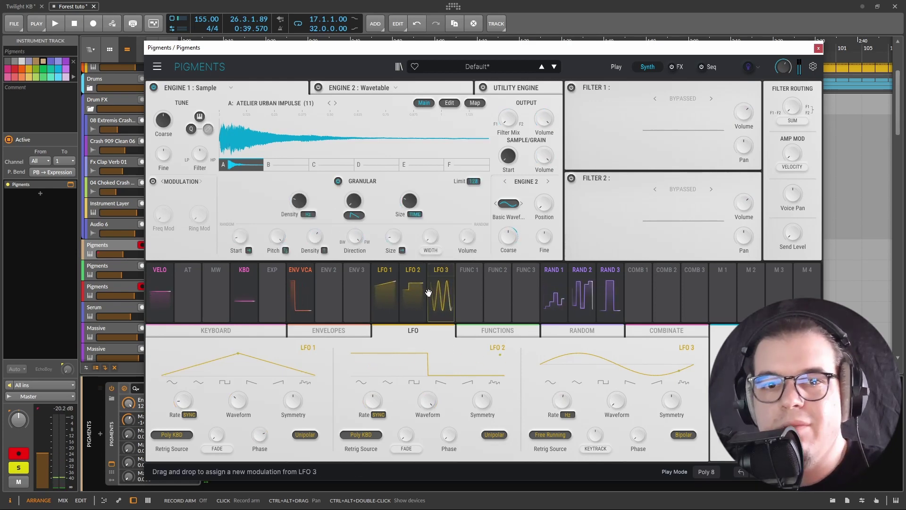
Step: Power on Engine 2 and lower its volume to about -7 dB
click(425, 89)
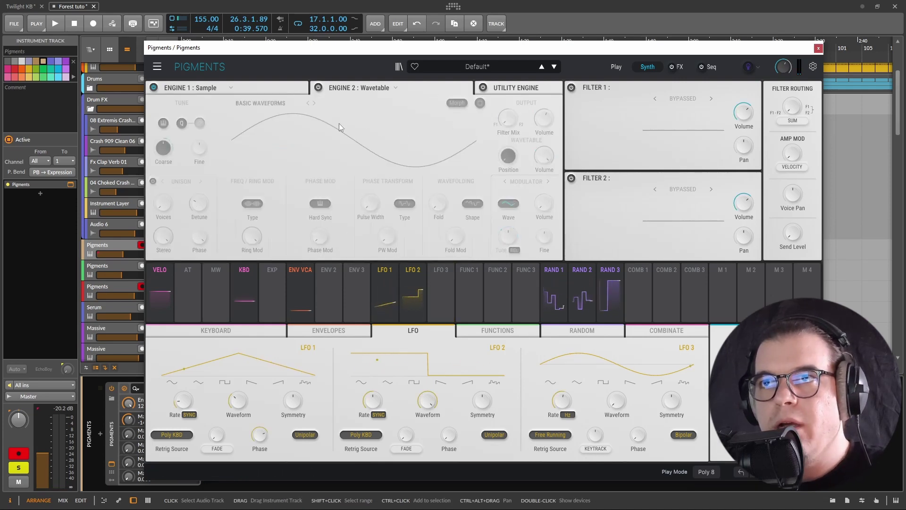
click(318, 88)
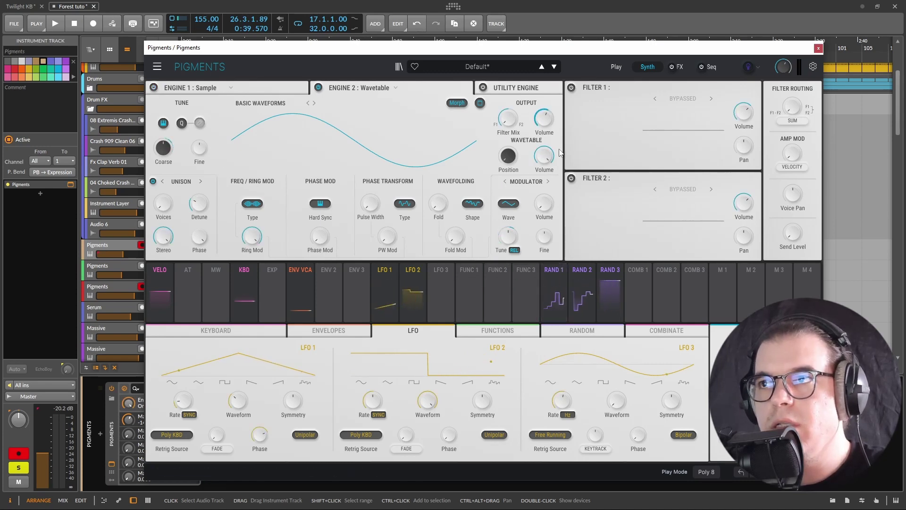
click(555, 113)
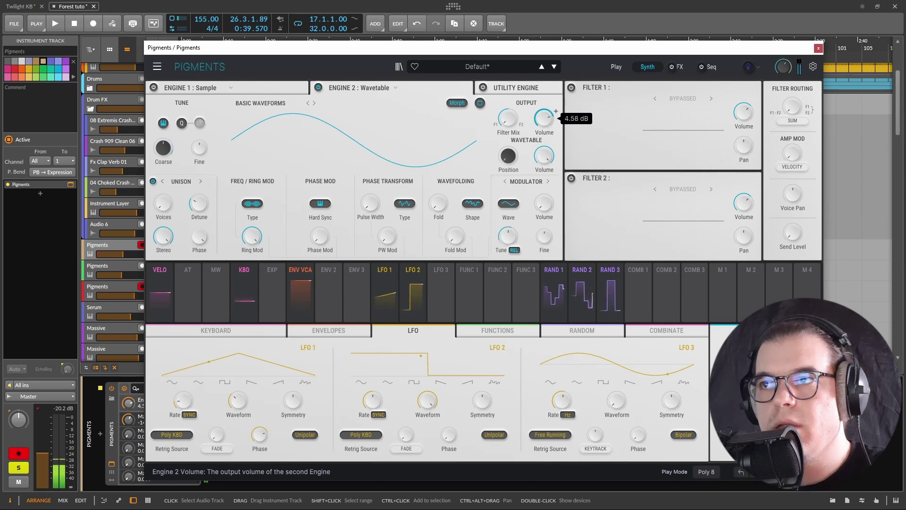
drag(556, 111, 555, 135)
Step: Enable Engine 1's Ring Mod modulation, then compare both engines, ending on Engine 2's wavetable
click(212, 91)
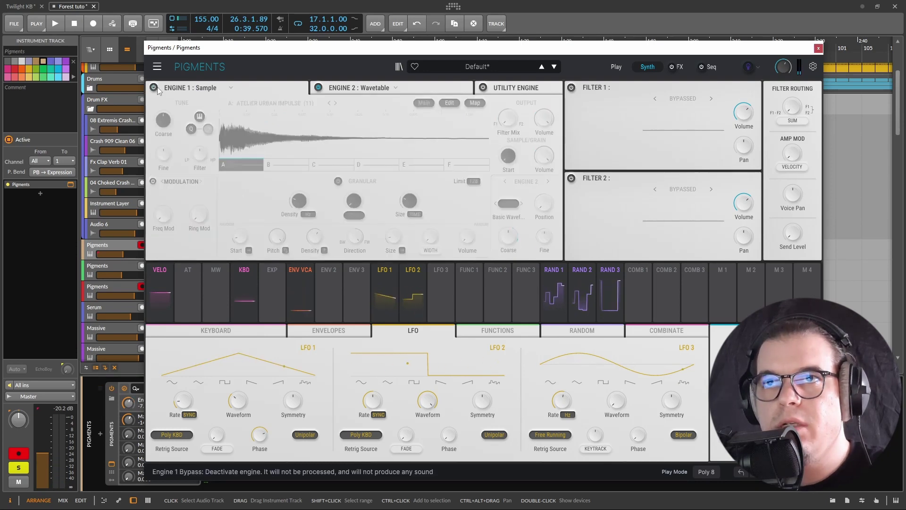
click(153, 181)
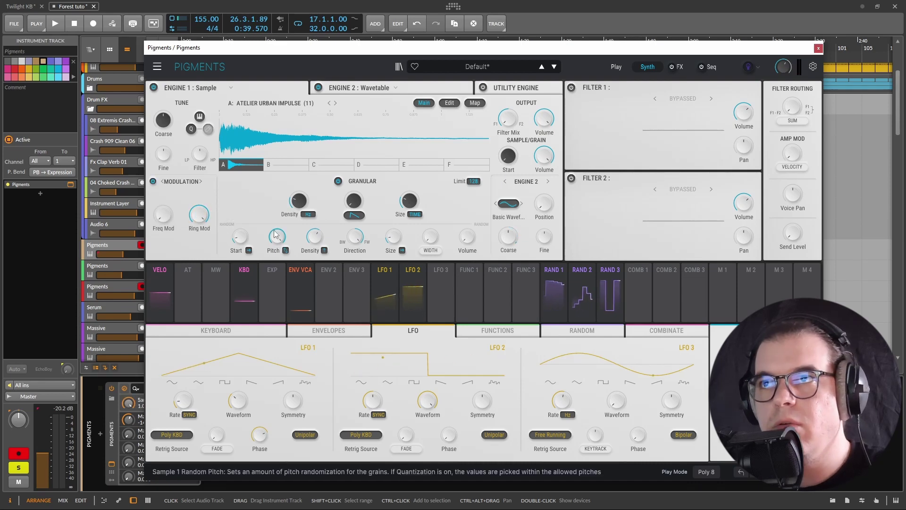
click(435, 86)
mouse_move(555, 112)
click(212, 88)
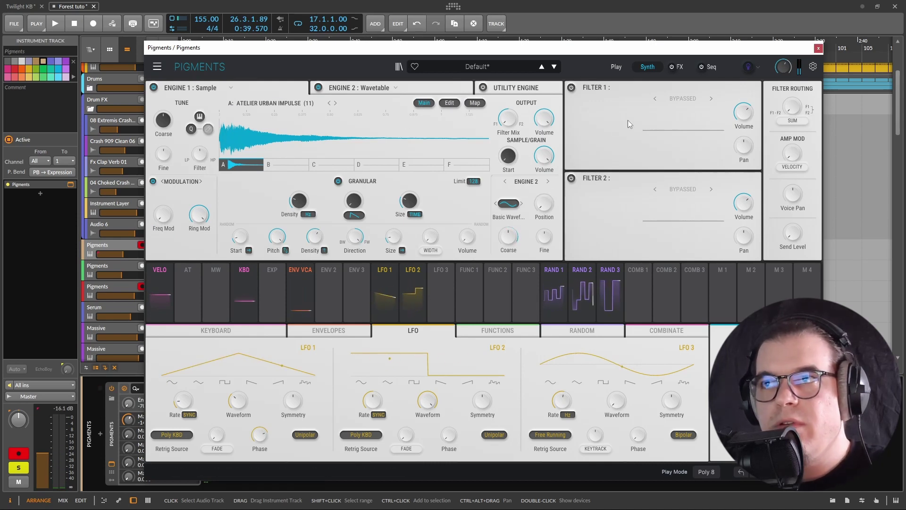
mouse_move(544, 118)
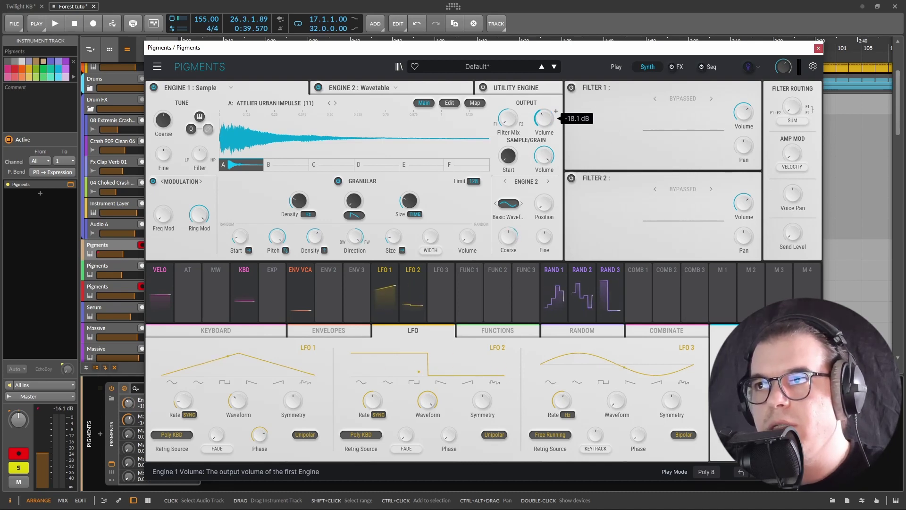
click(359, 88)
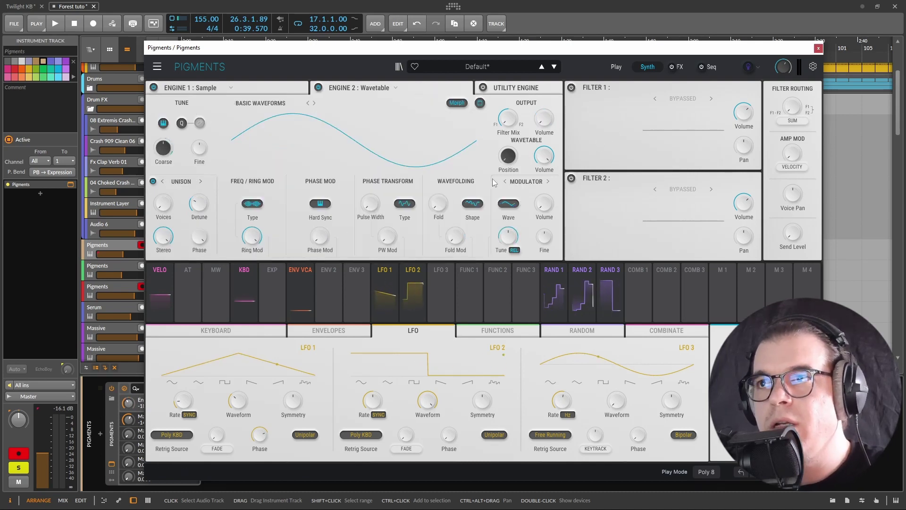
mouse_move(319, 231)
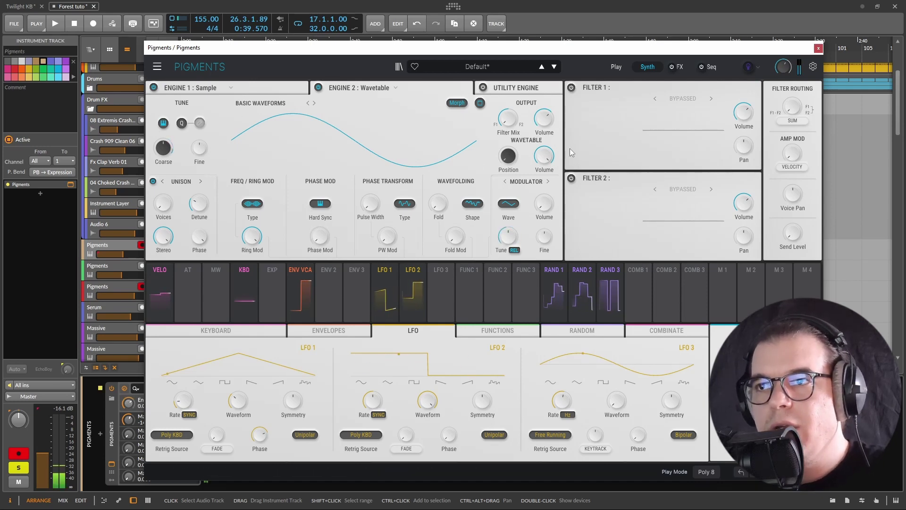
Step: Turn Filter 1 on as an MS-20 LP12 and set Filter 2 to Comb
click(571, 88)
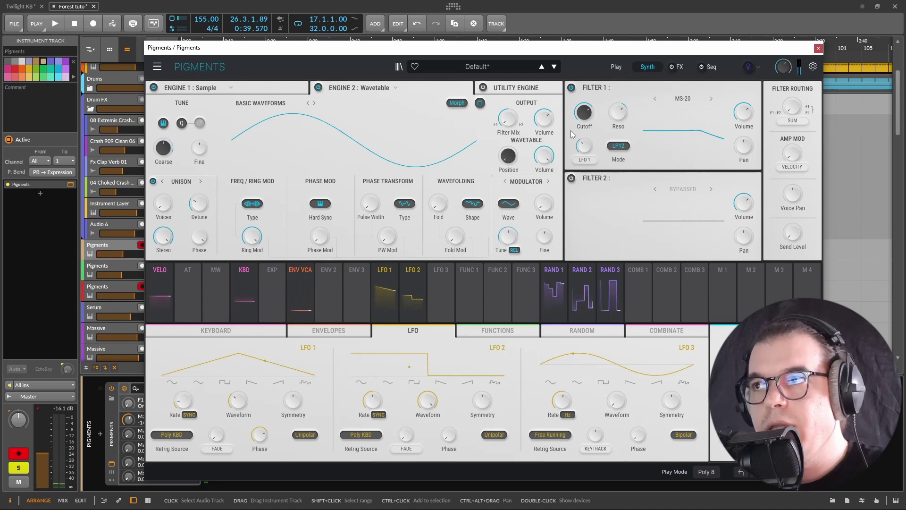
click(571, 179)
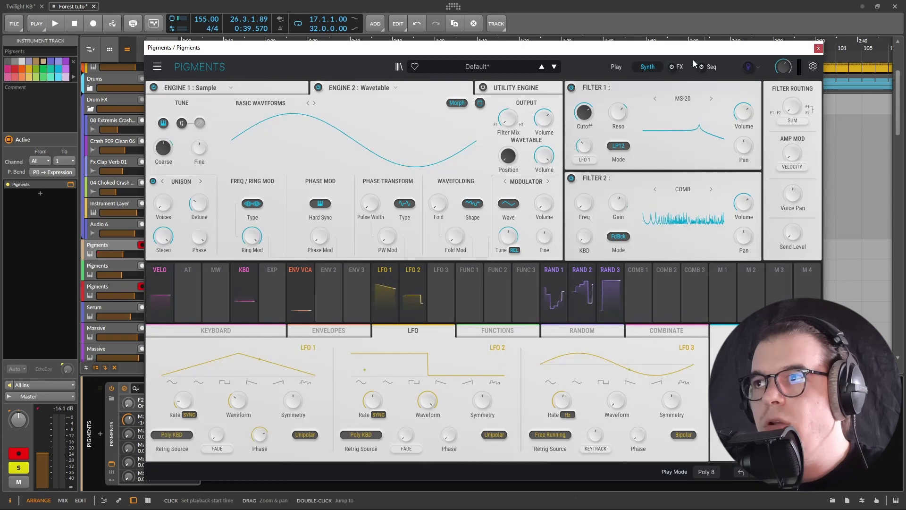
Step: In the FX A chain, bypass Super Unison and Shimmer to hear the dry patch
click(677, 66)
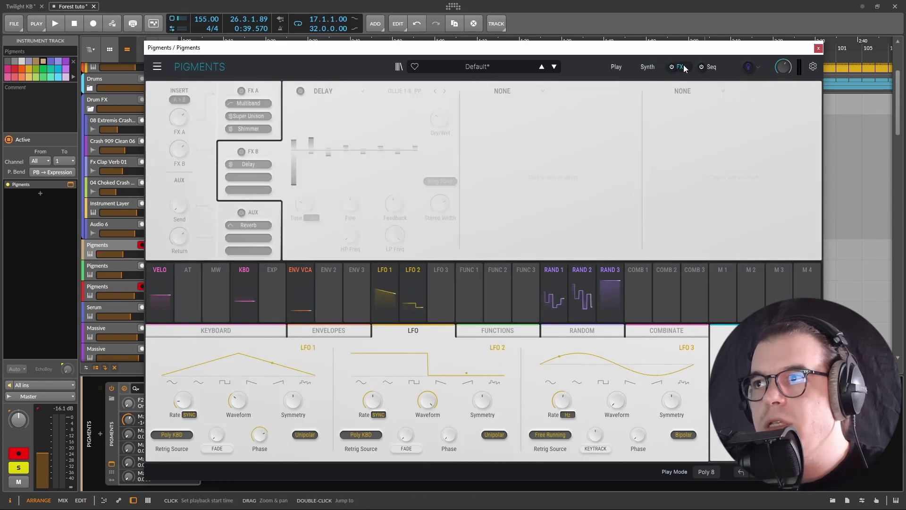
click(276, 107)
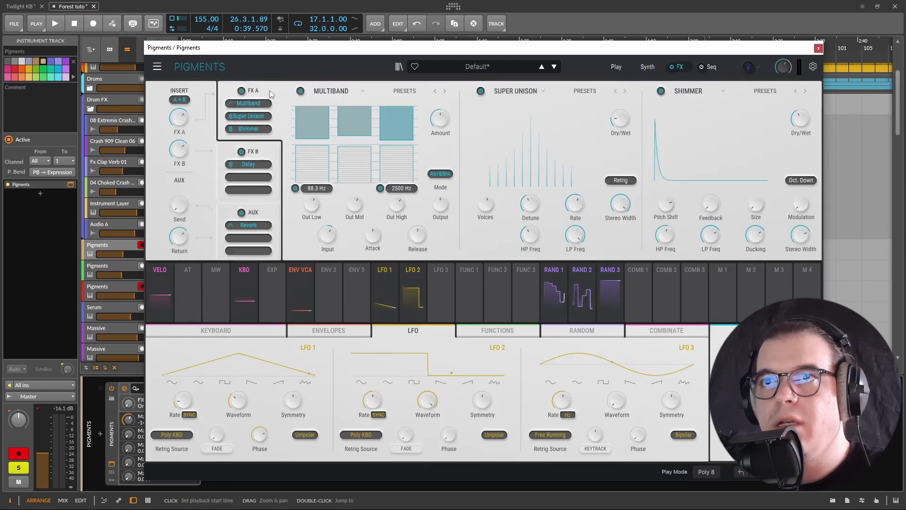
click(481, 90)
click(230, 128)
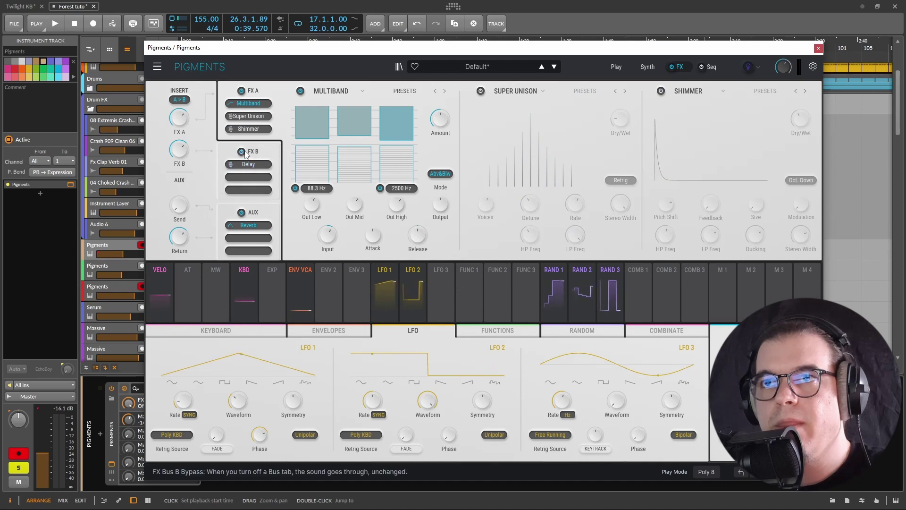
Step: Re-enable Super Unison and Shimmer, adjust Shimmer's Pitch Shift, and view the FX B delay
click(481, 91)
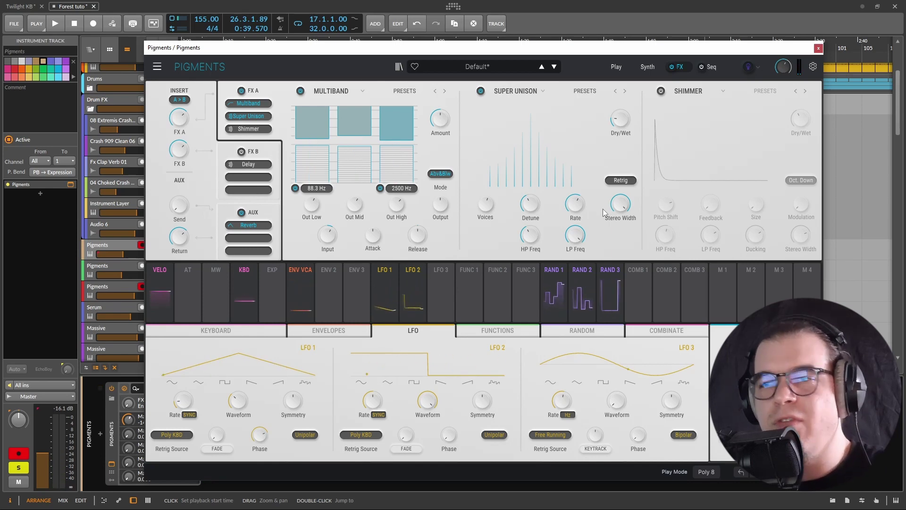
click(662, 91)
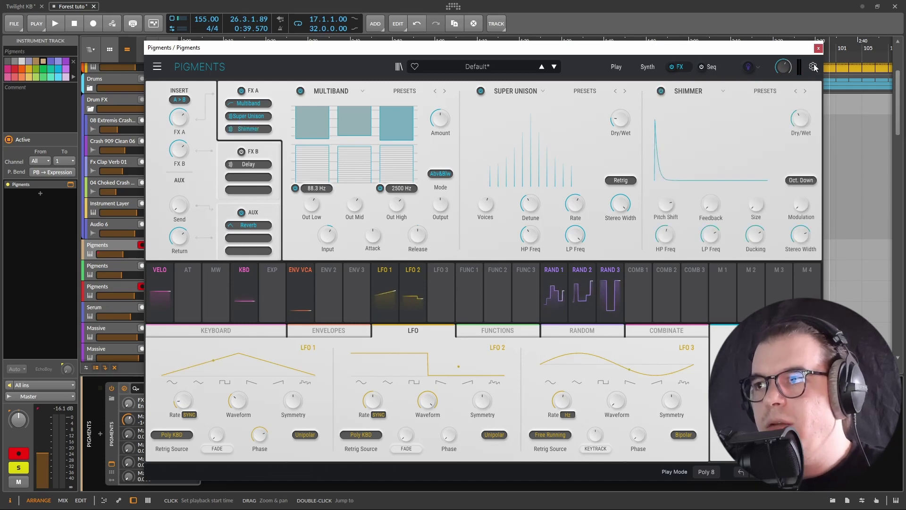
drag(658, 210, 658, 207)
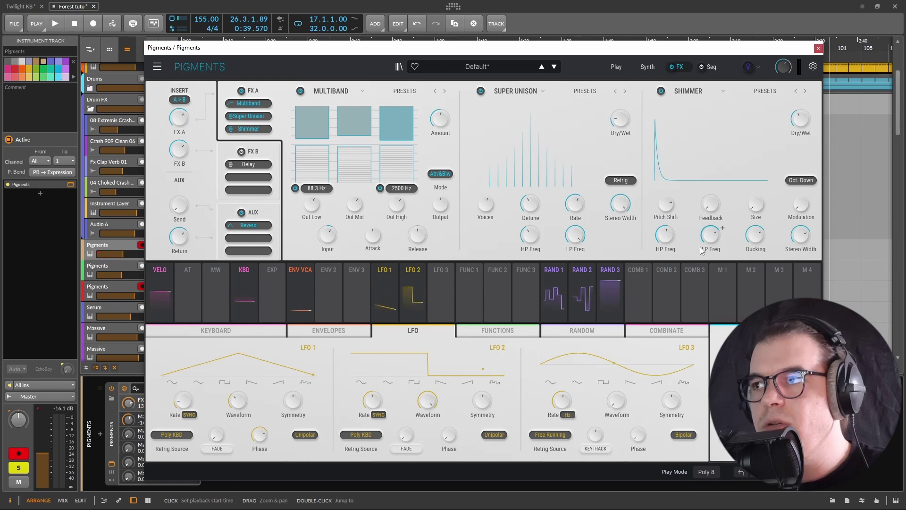
click(268, 160)
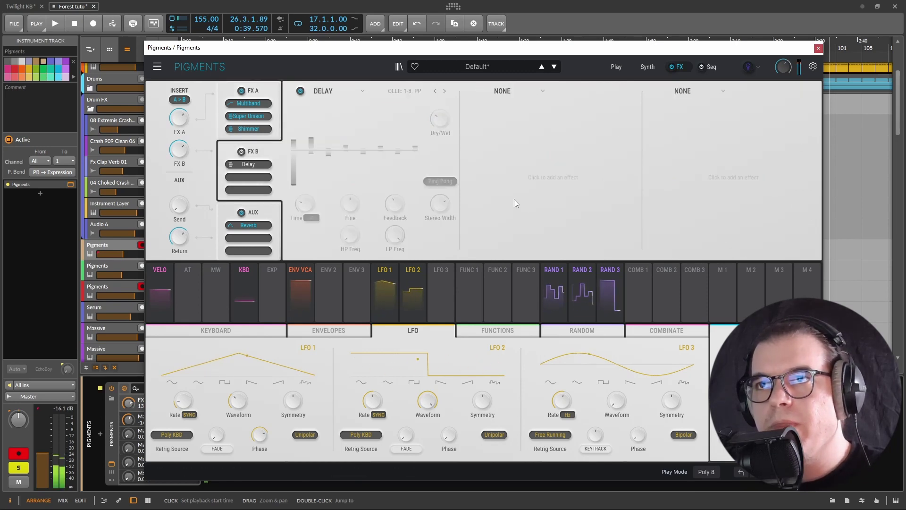
Step: Switch on the FX B delay and play the song from a chosen position
click(242, 151)
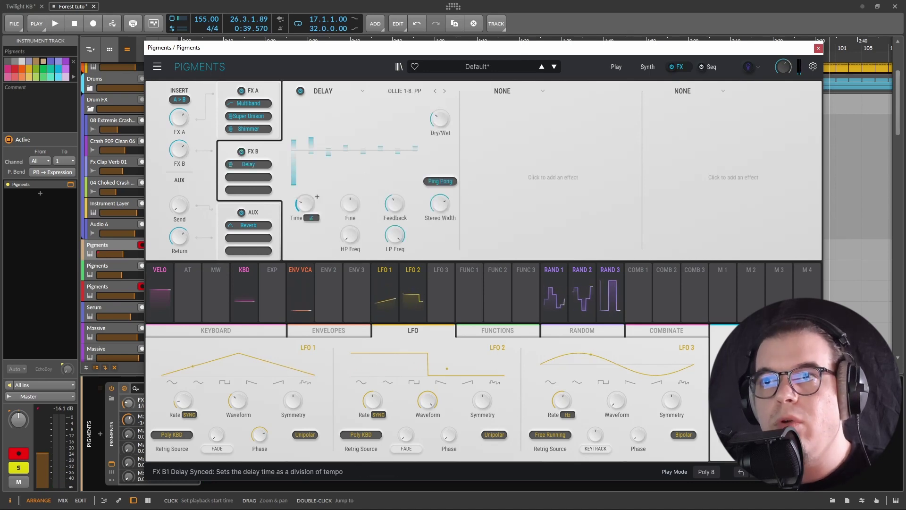
mouse_move(317, 197)
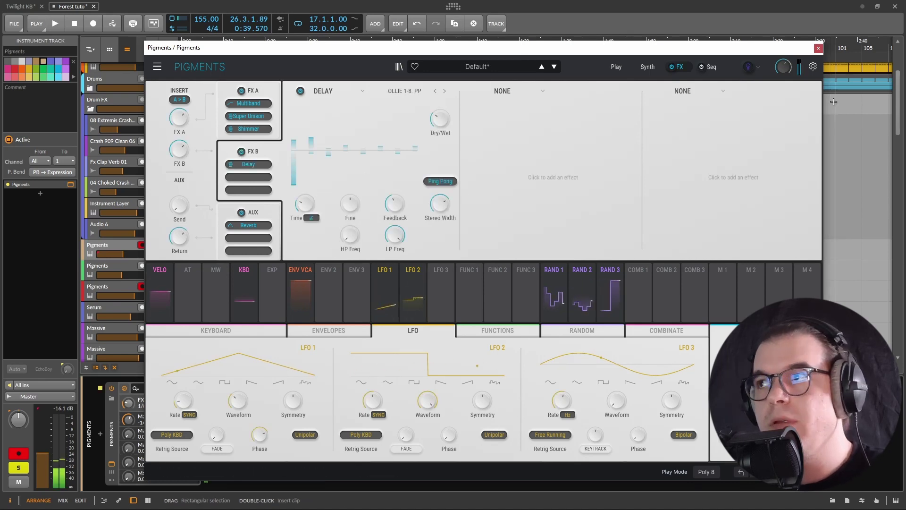
click(818, 48)
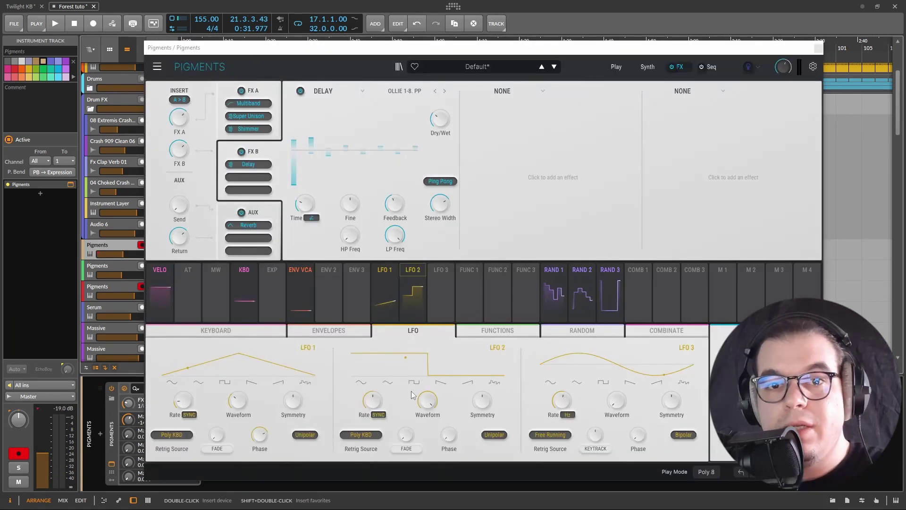
key(space)
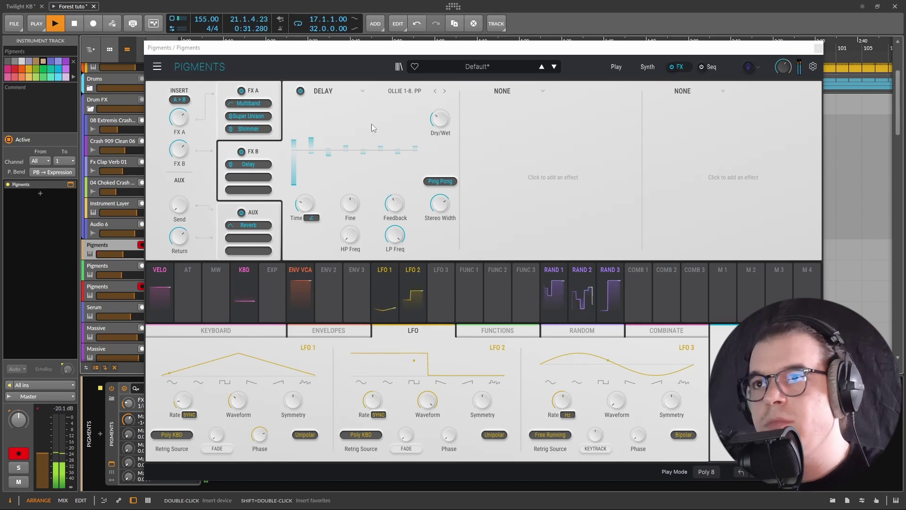
Step: Raise FX A's Shimmer Dry/Wet to 31 % while listening, then stop playback
click(268, 89)
drag(806, 118, 812, 112)
key(space)
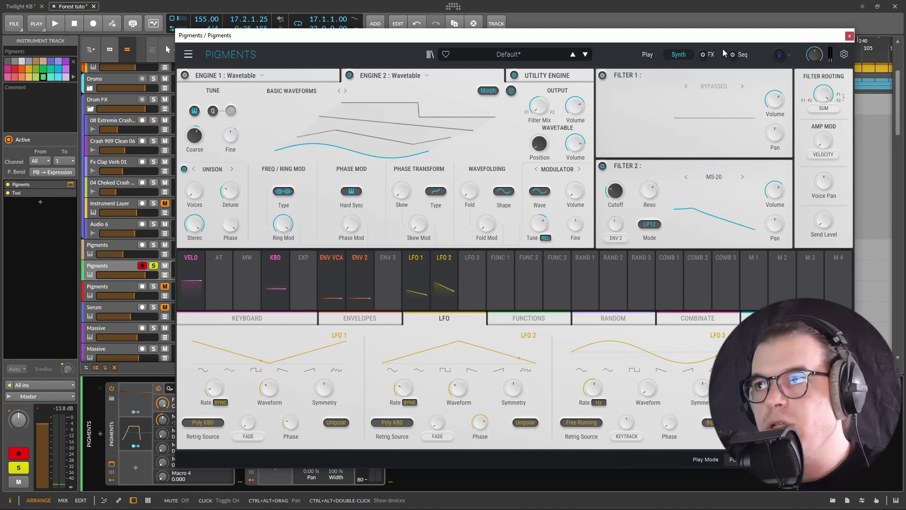
click(708, 56)
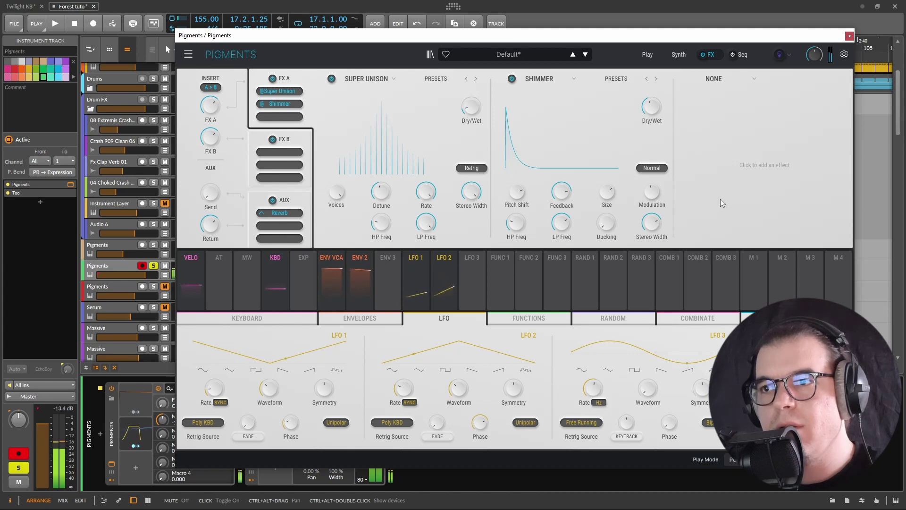
mouse_move(483, 100)
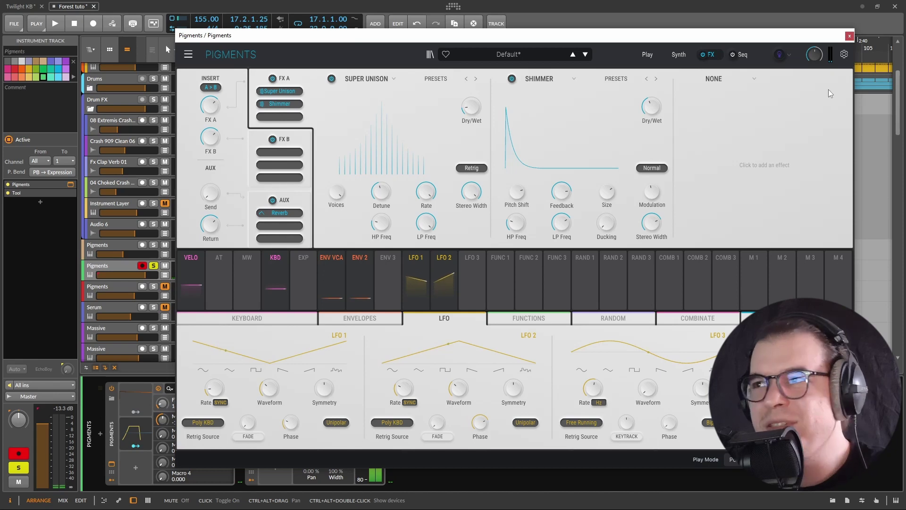
Step: Return to the Synth page and power Engine 1 back on with the Funky Droid wavetable
click(679, 54)
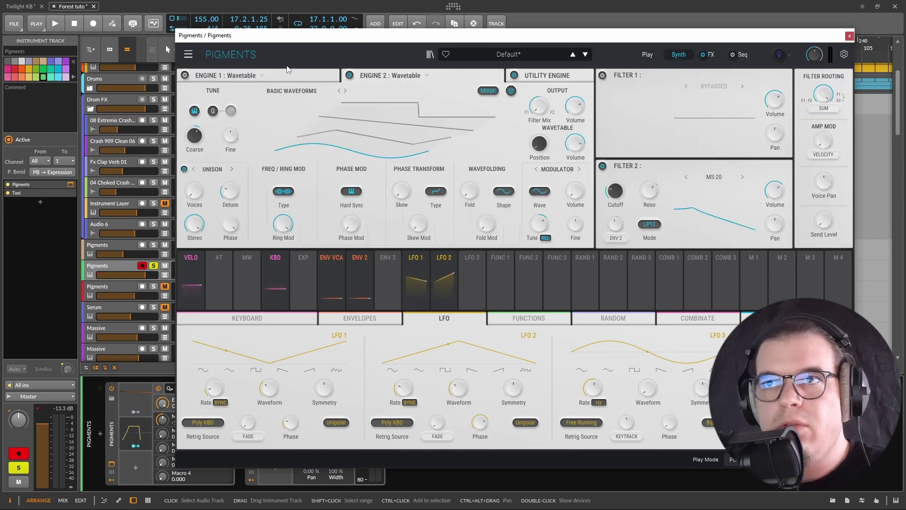
click(184, 75)
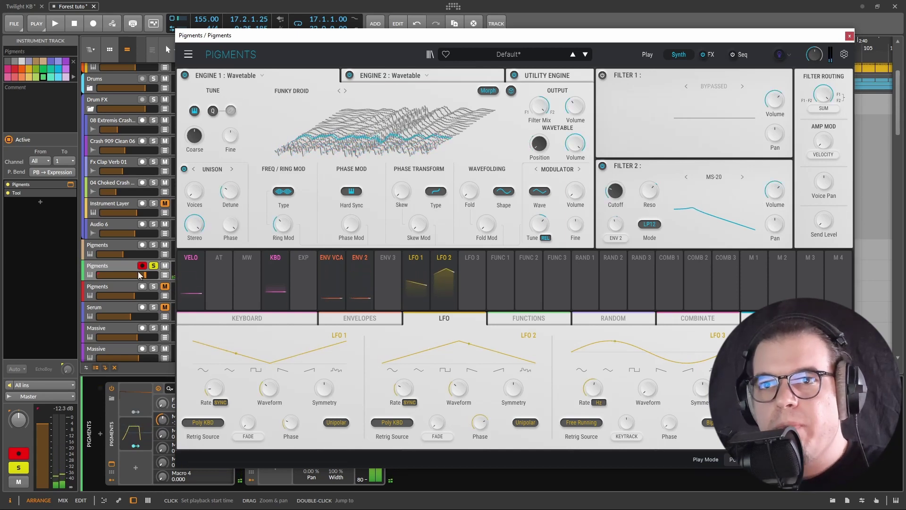
Step: Lower the lead track volume to -21.8 dB, unsolo it, and reopen the Pigments window
drag(152, 276, 124, 277)
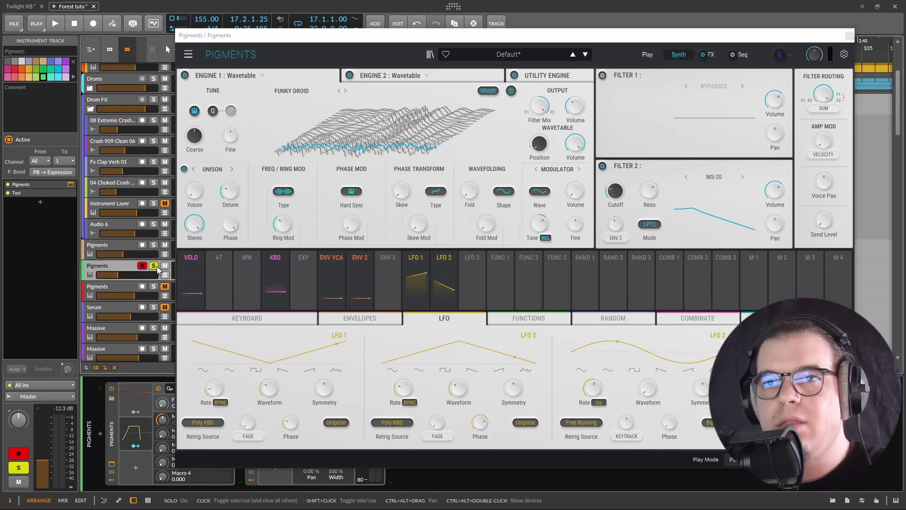
key(s)
click(849, 36)
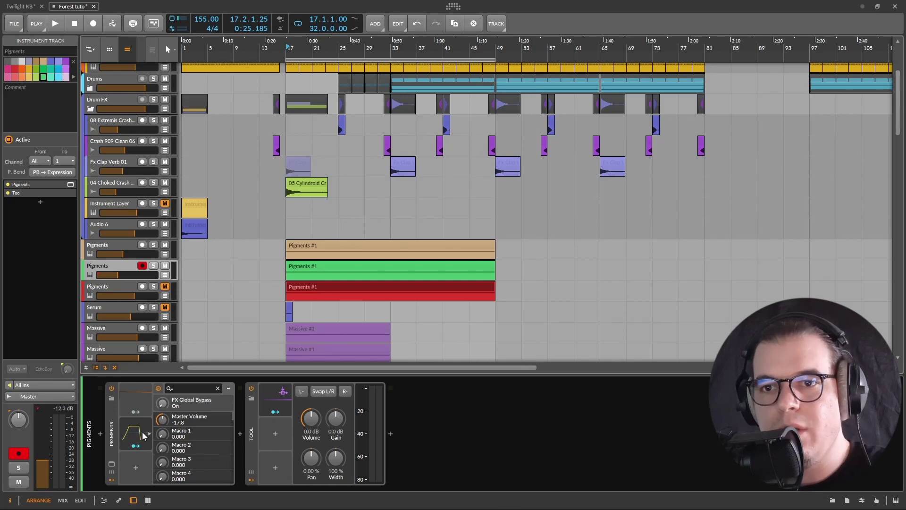
click(112, 464)
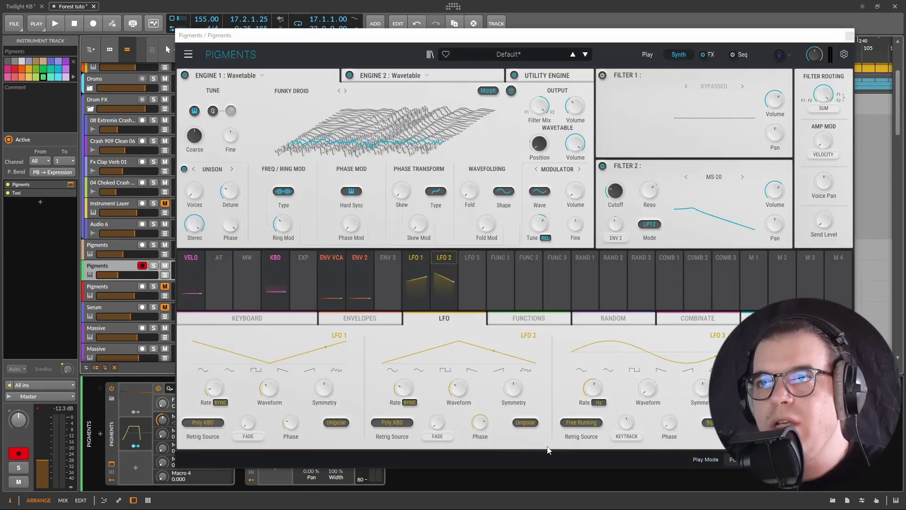
Step: Set the lead track volume around -20.7 dB with the song playing, then shift the window left
key(space)
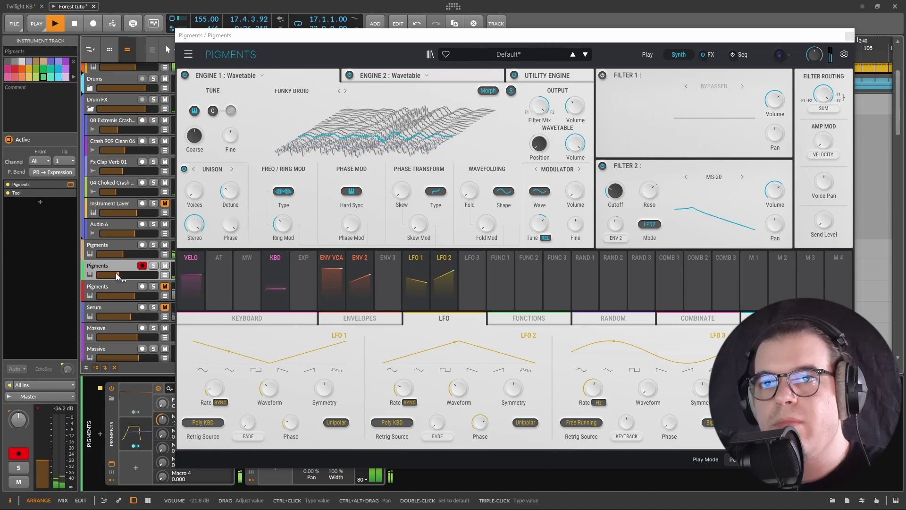
drag(118, 276, 121, 275)
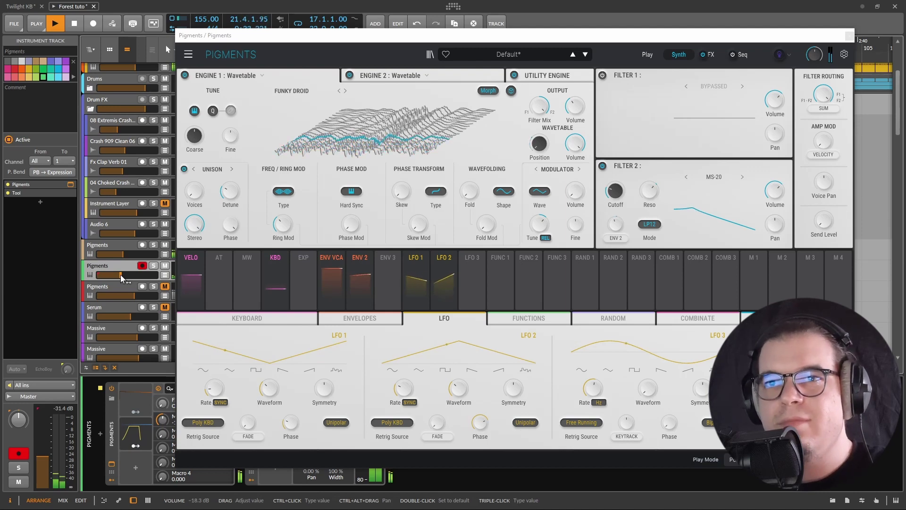
drag(121, 277, 123, 275)
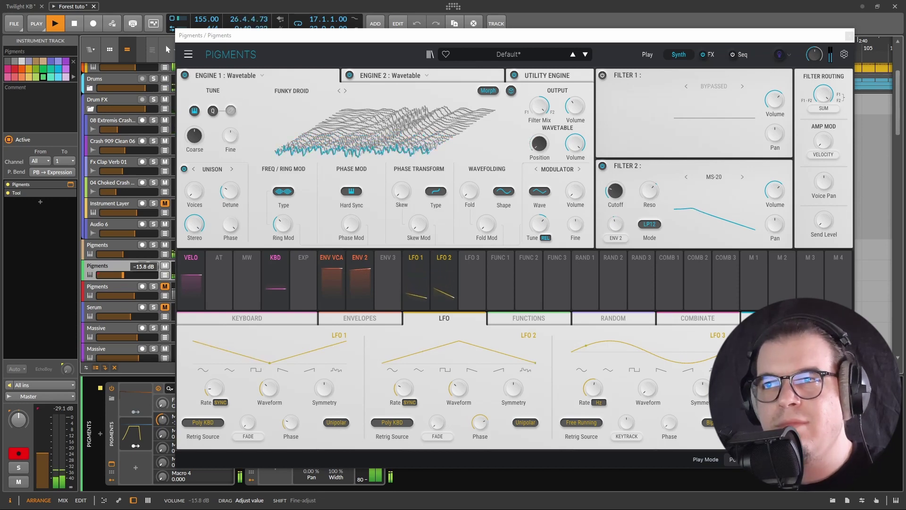
key(space)
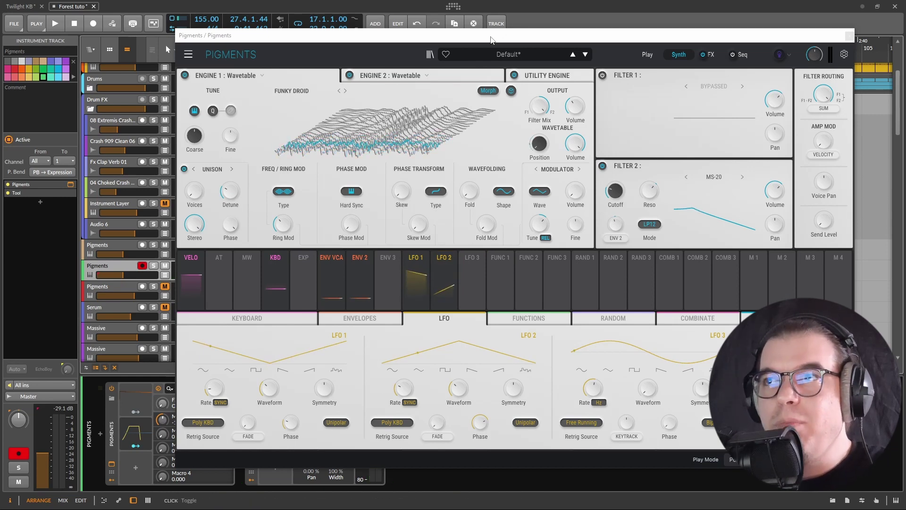
drag(472, 35, 420, 31)
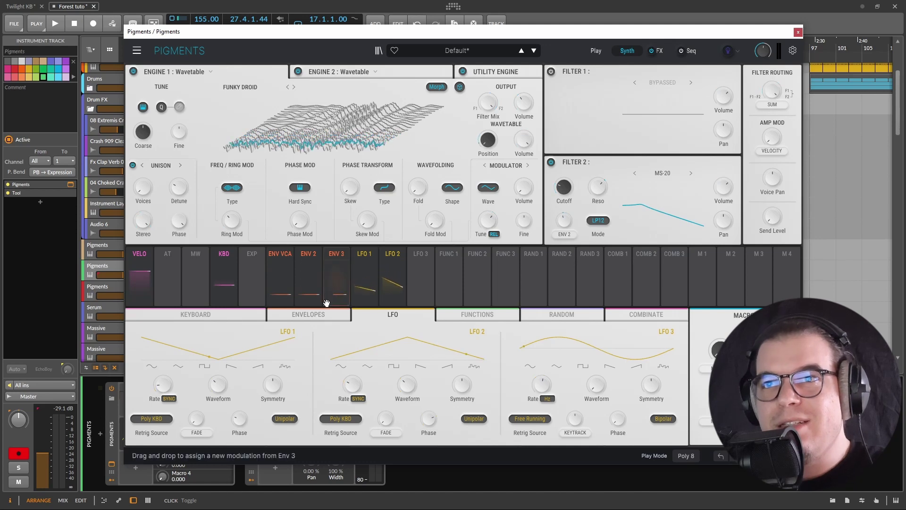